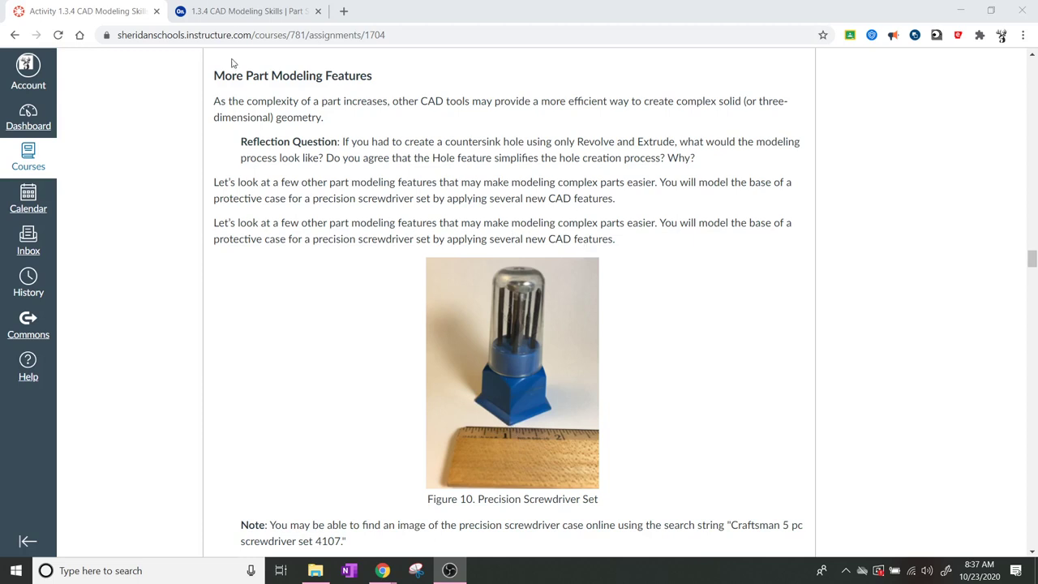
Switch to the Onshape document and create a new Part Studio in it.
click(242, 12)
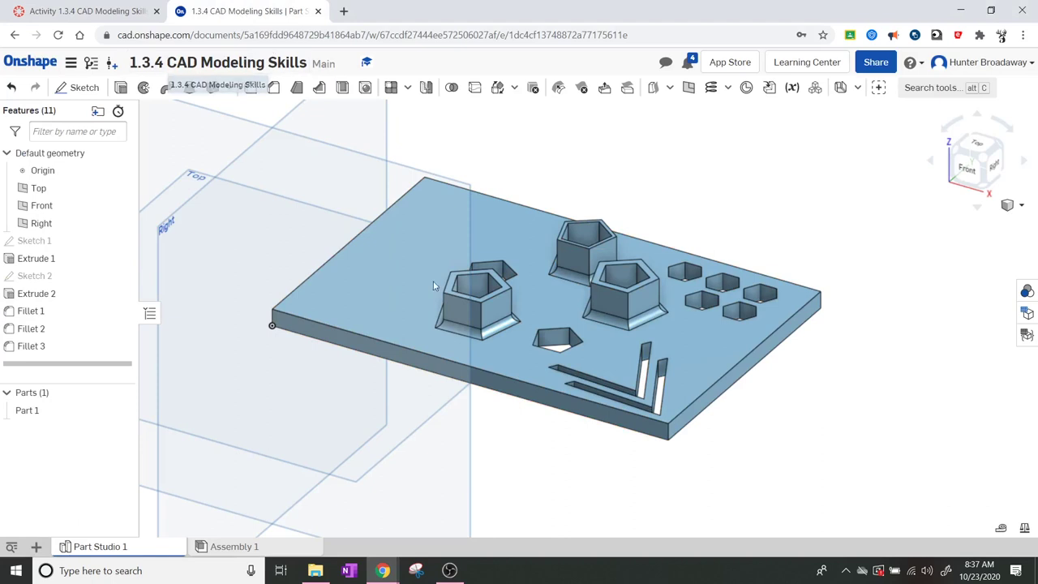
click(39, 550)
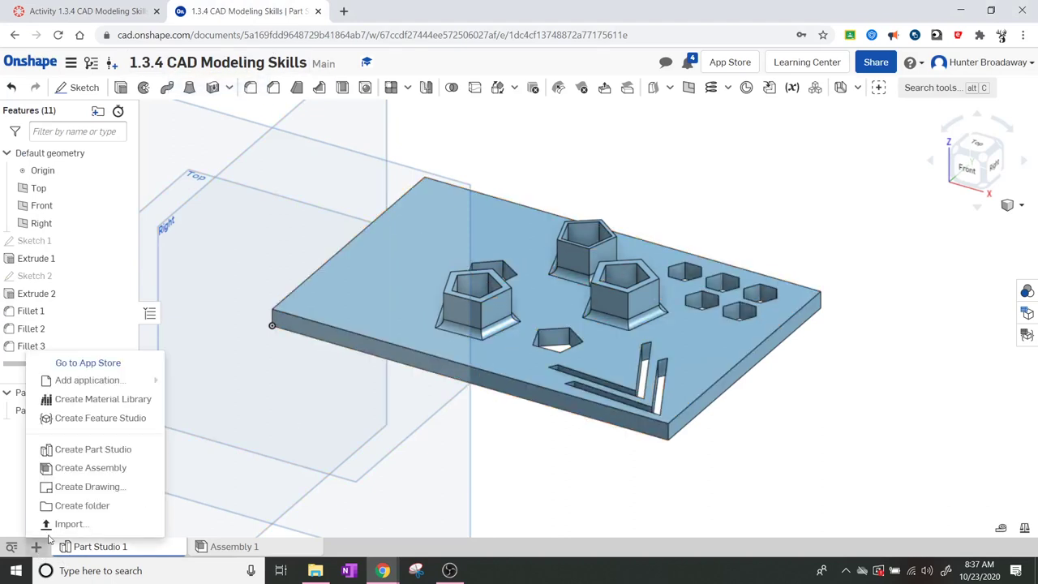
click(87, 451)
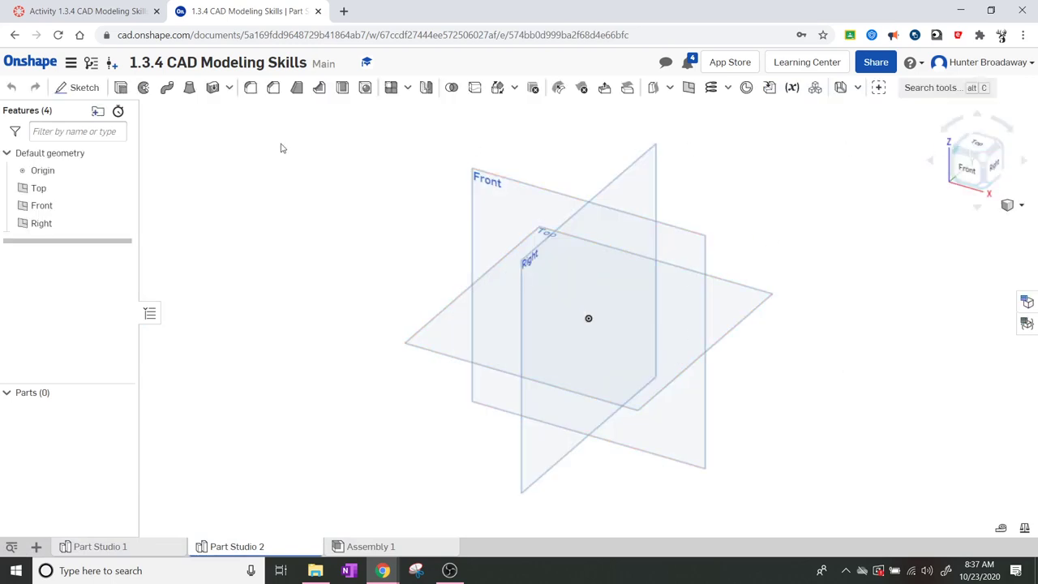
Start a sketch on the Top plane and draw a five-sided inscribed polygon above and to the right of the origin.
key(shift+s)
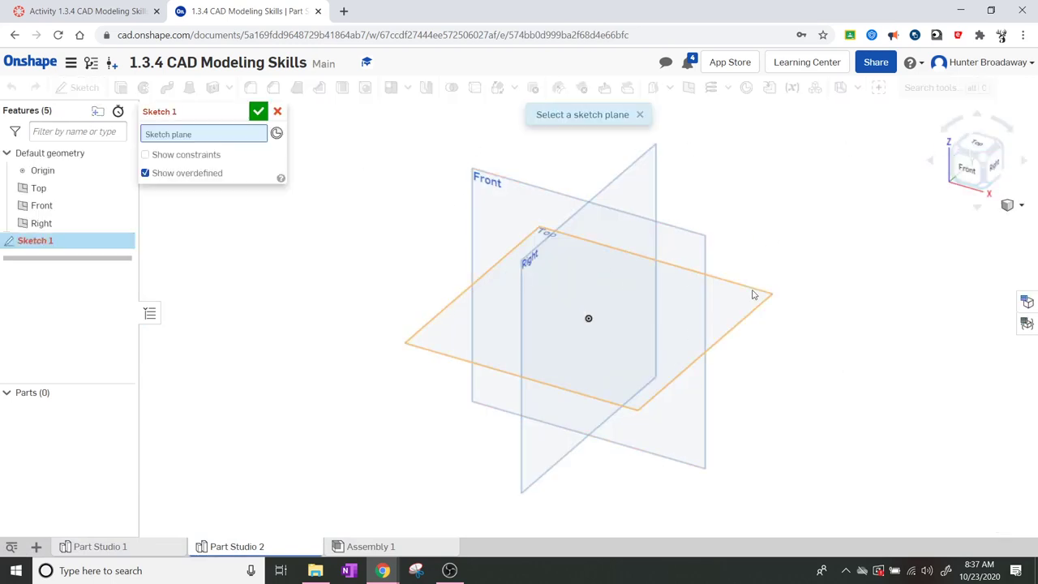
click(754, 290)
click(978, 143)
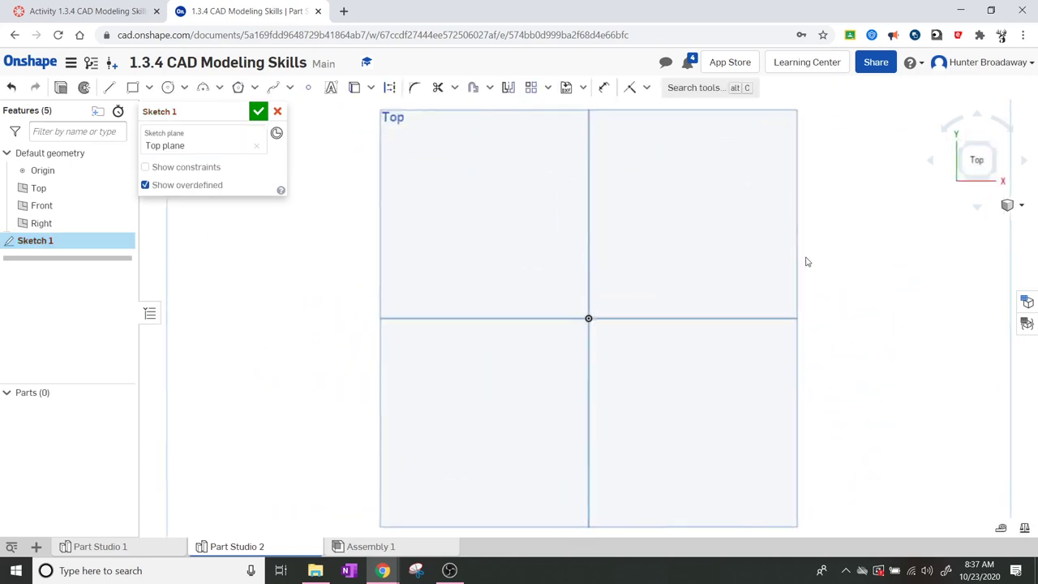
scroll(803, 264, up, 4)
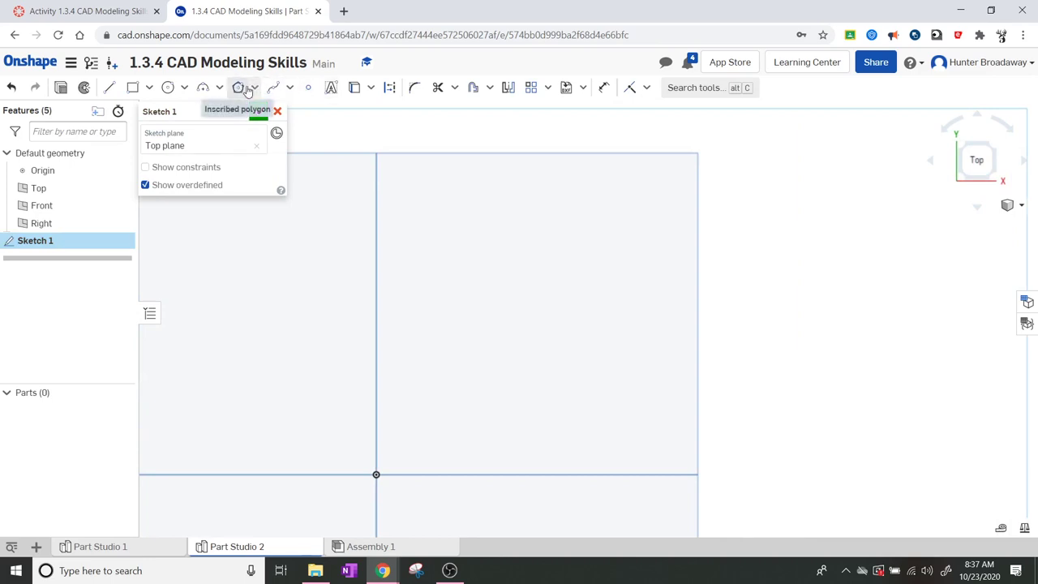
click(247, 89)
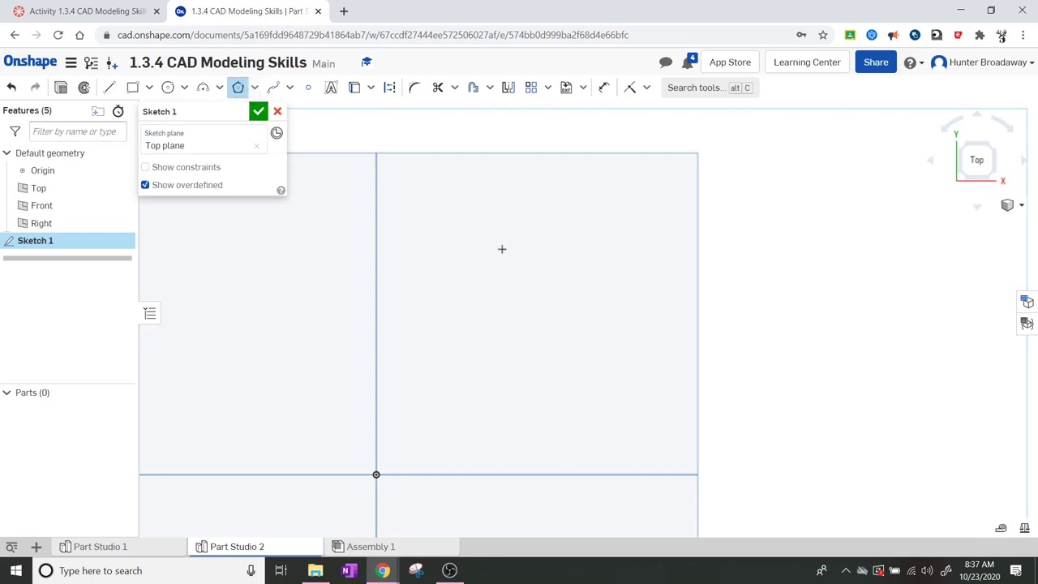
click(520, 267)
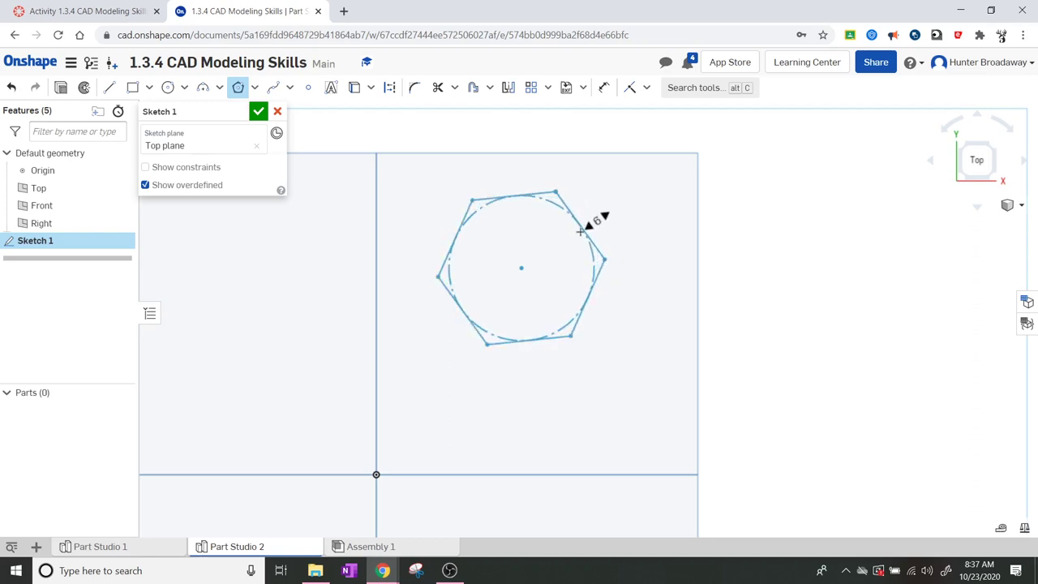
key(Down)
click(579, 233)
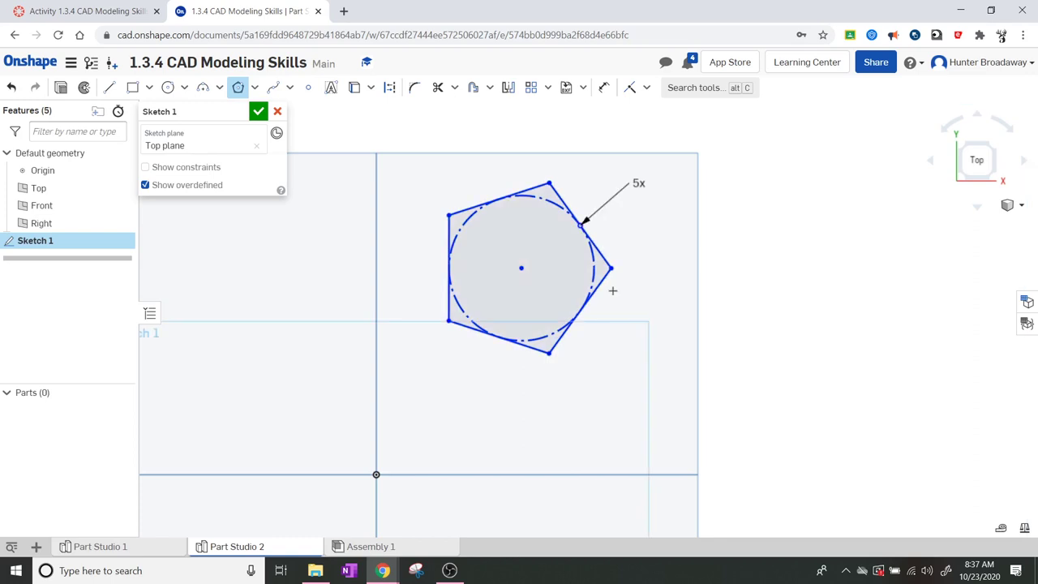
key(Escape)
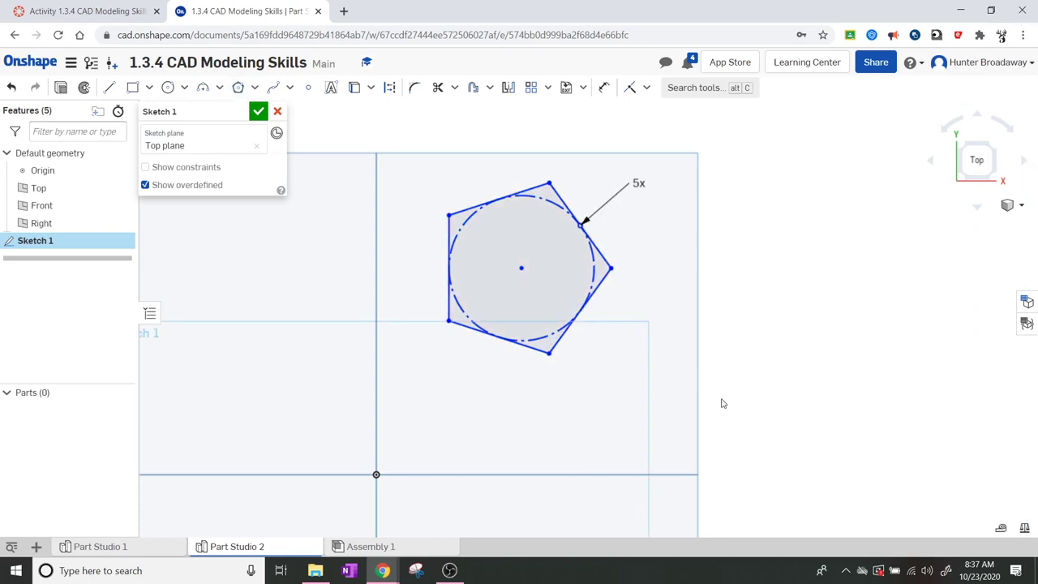
Apply a Horizontal constraint to the pentagon's lower side so that it lies flat.
click(648, 90)
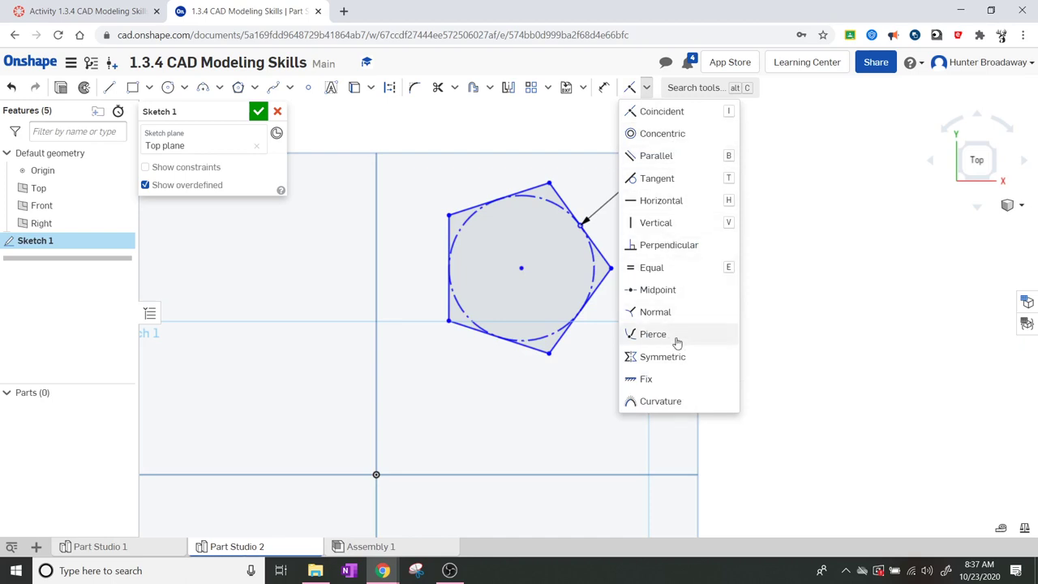
click(670, 201)
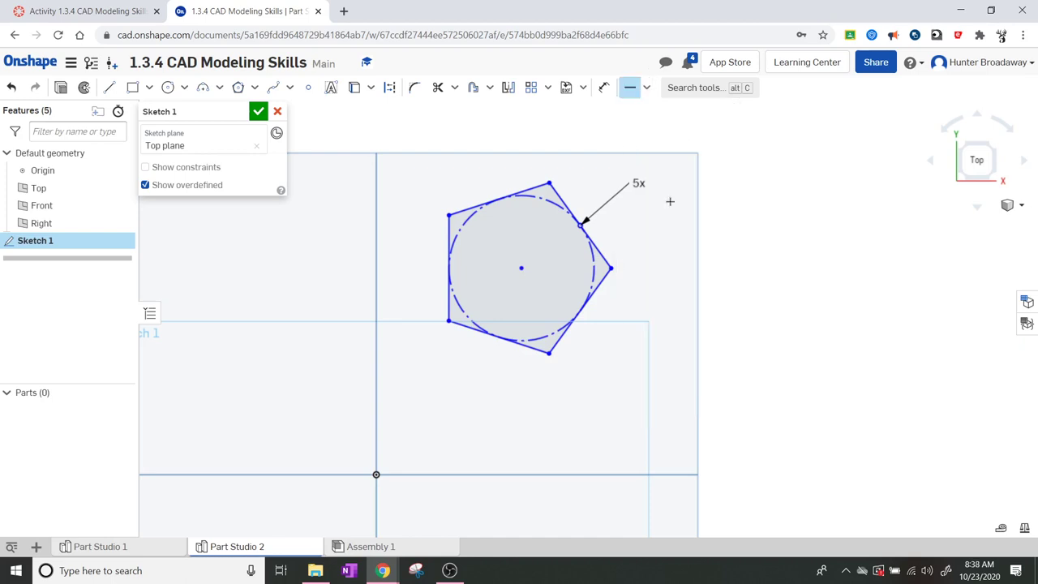
click(533, 348)
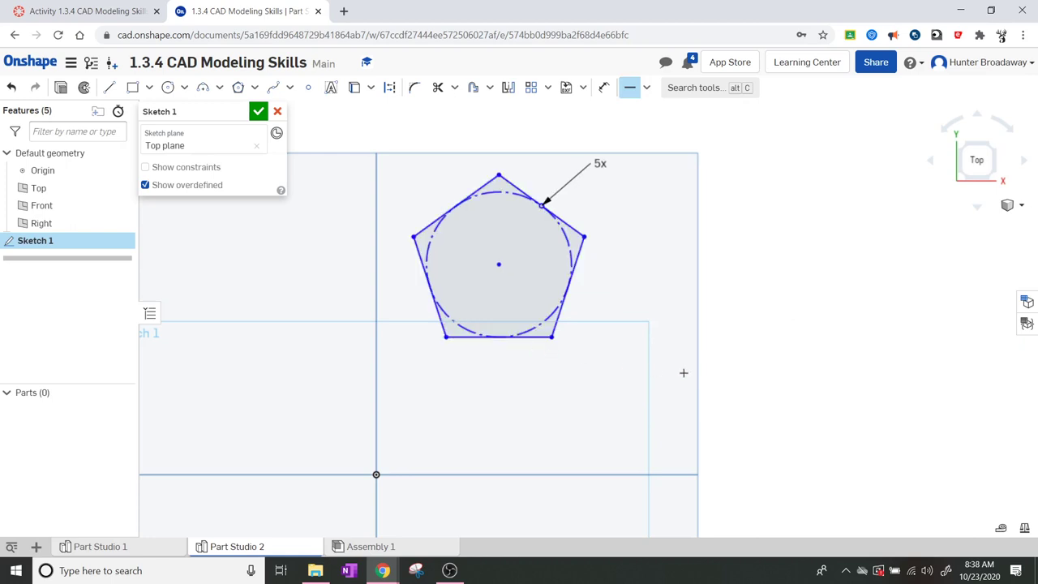
key(Escape)
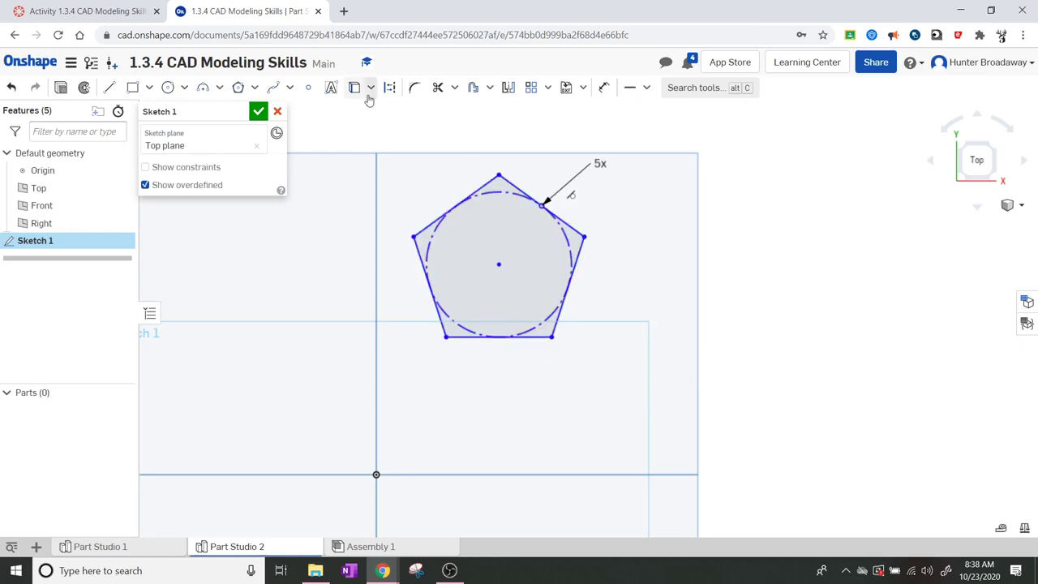
Dimension the pentagon's bottom side to 1.25 in and place the dimension centrally below the edge.
click(604, 90)
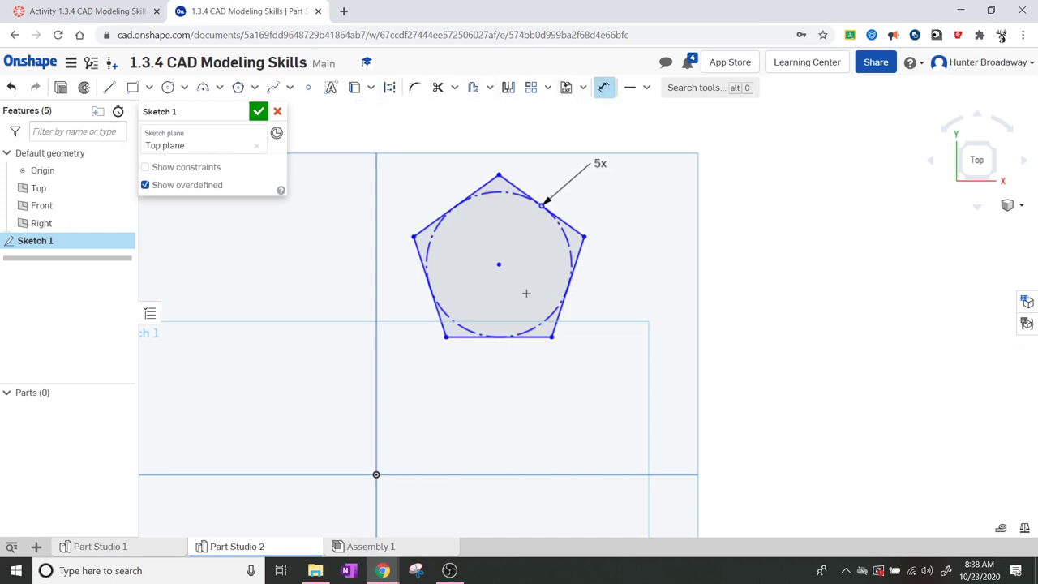
click(551, 338)
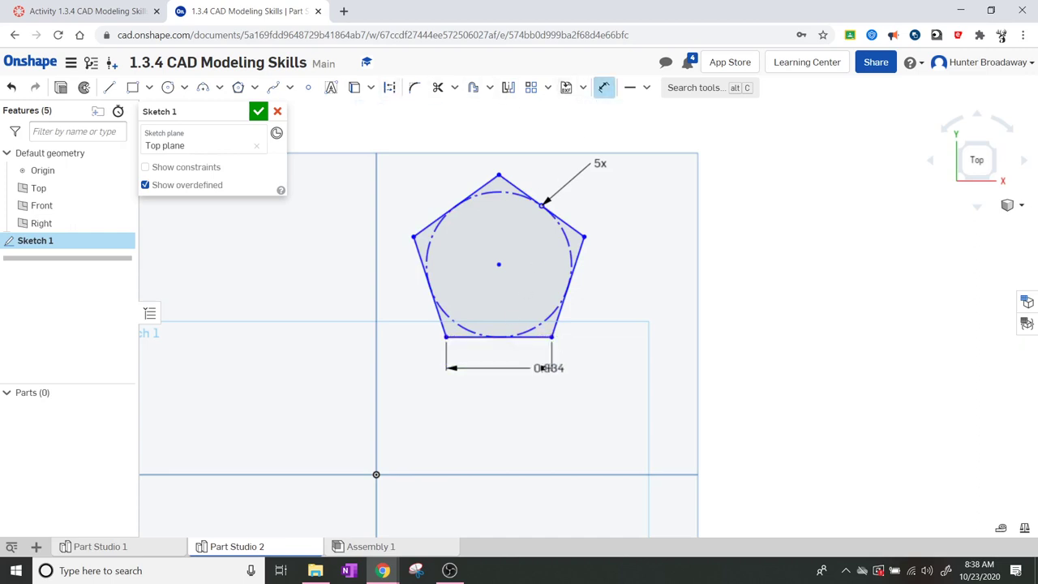
click(542, 367)
text(1)
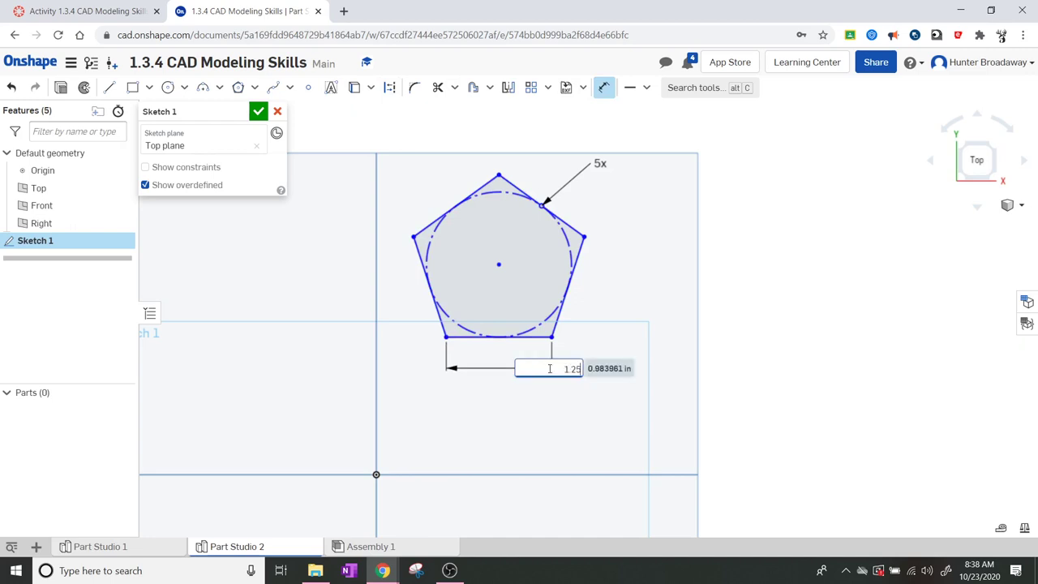
text(.25)
key(Return)
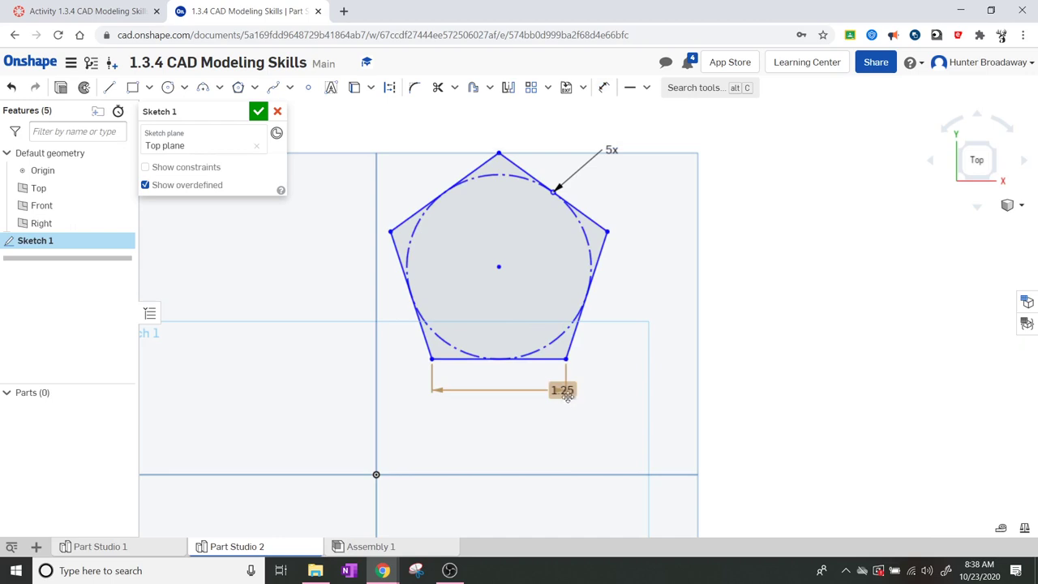
drag(562, 390, 531, 411)
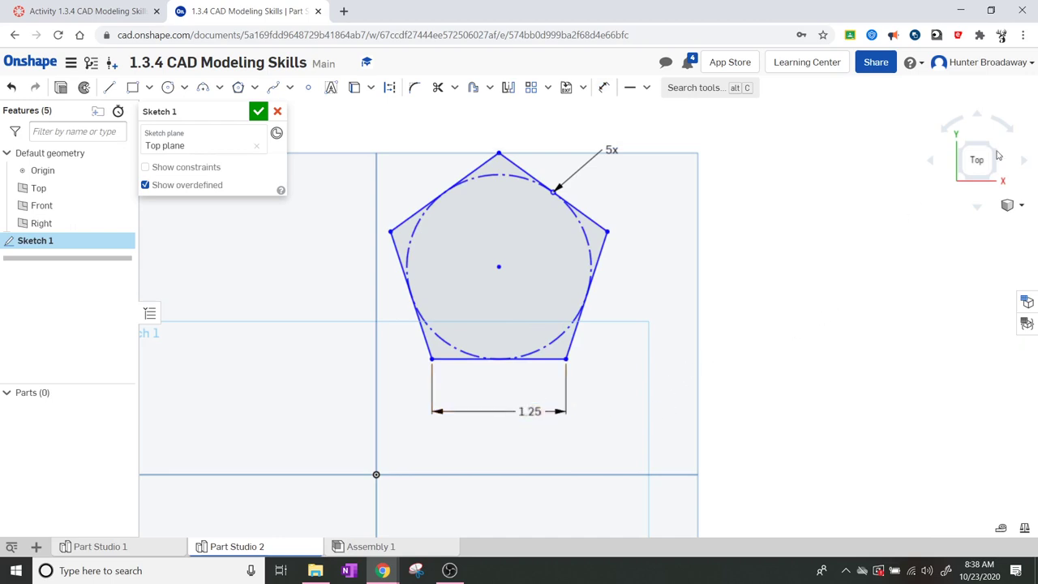
Examine the assignment's Figure 11 top view of the screwdriver case base and compare it with the pentagon sketch.
click(994, 177)
scroll(694, 236, up, 3)
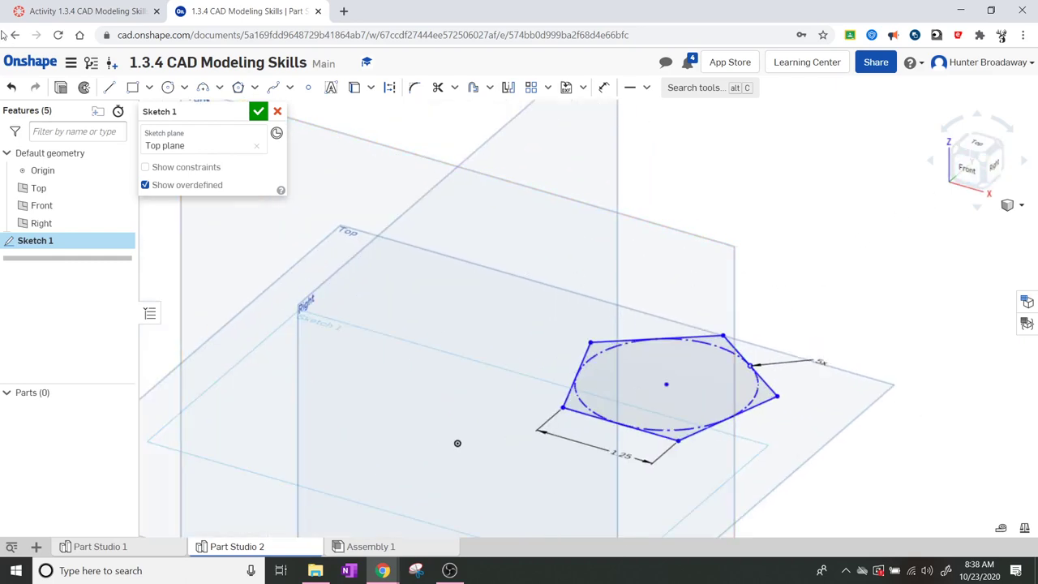
click(103, 7)
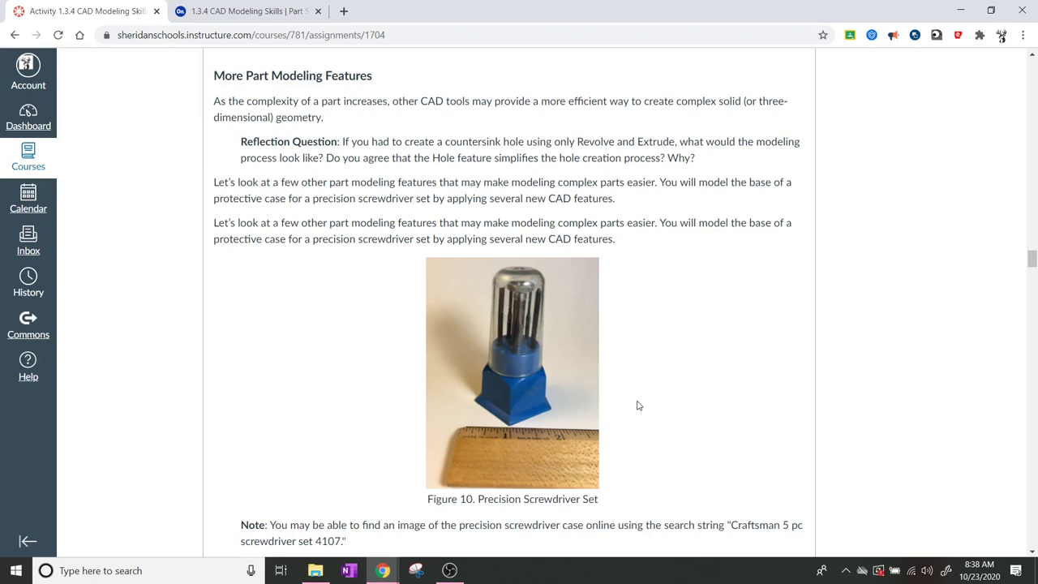
scroll(638, 406, down, 7)
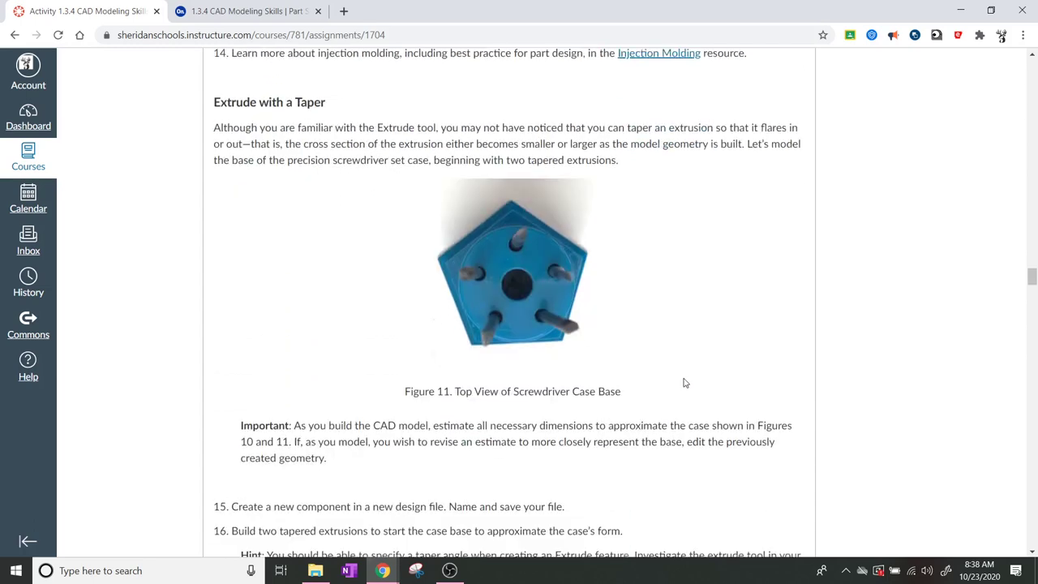
scroll(568, 349, up, 1)
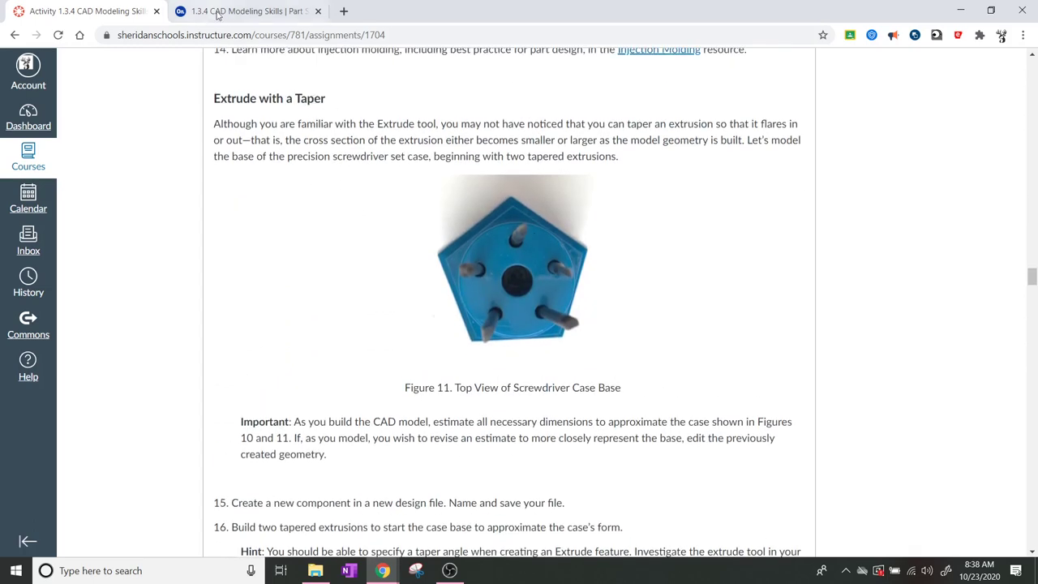
click(244, 11)
scroll(849, 378, up, 2)
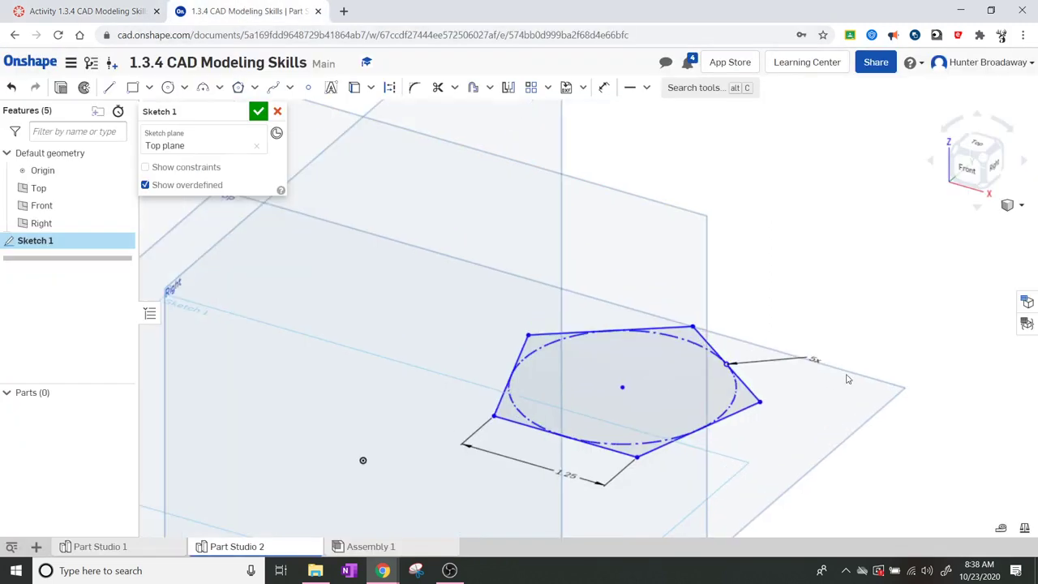
middle_drag(842, 381, 768, 347)
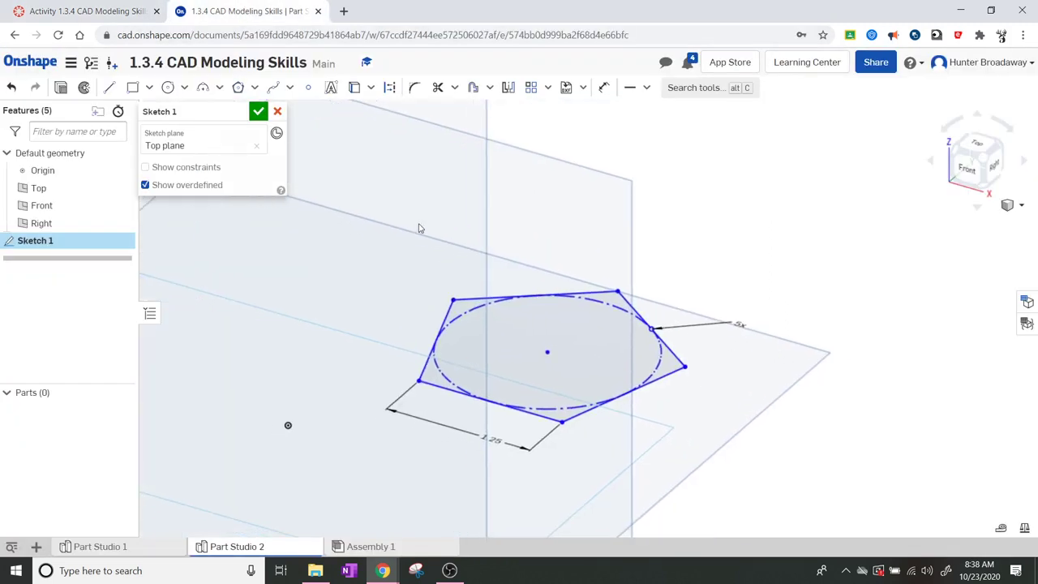
Extrude the pentagon sketch as a new solid with a blind depth of 0.25 in, checking the assignment's Figure 10 for proportions.
key(shift+e)
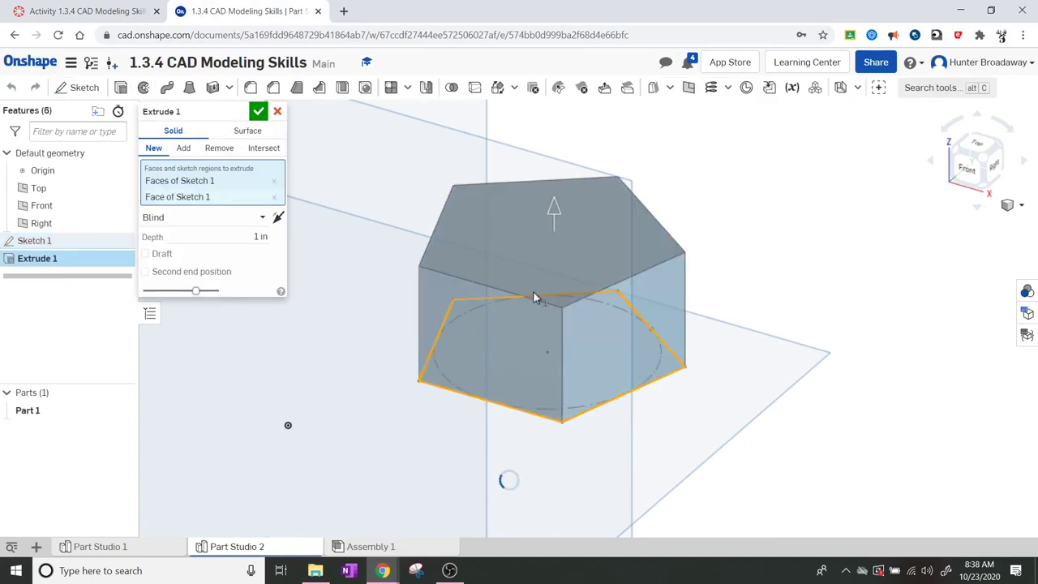
click(780, 360)
click(107, 10)
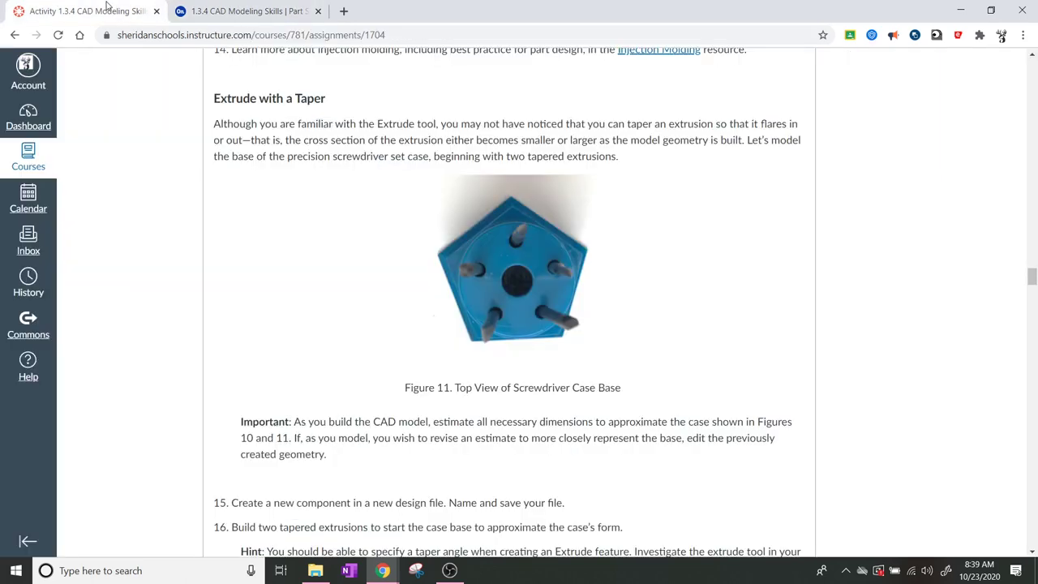
scroll(519, 328, up, 5)
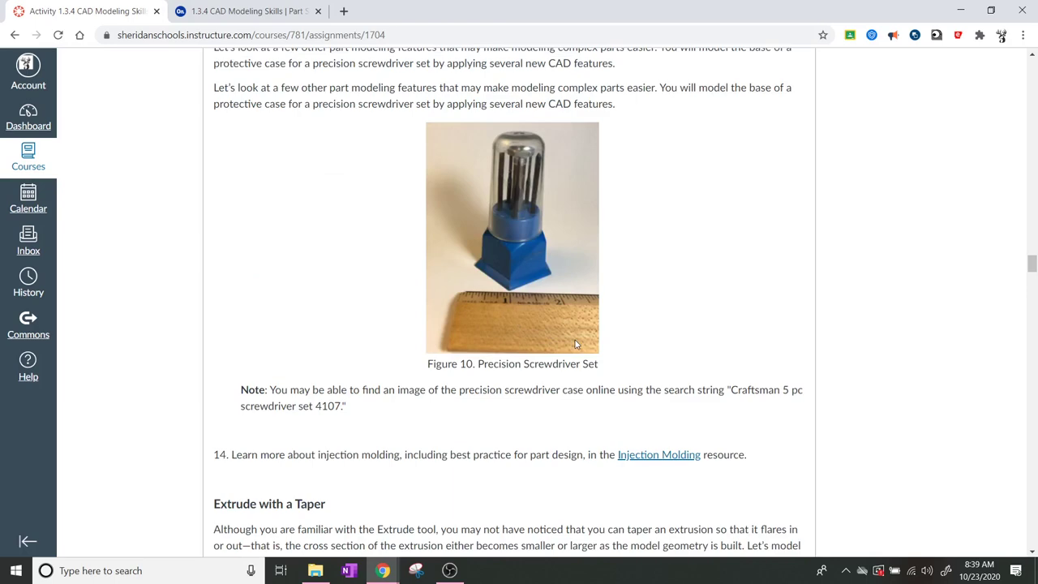
scroll(575, 340, down, 3)
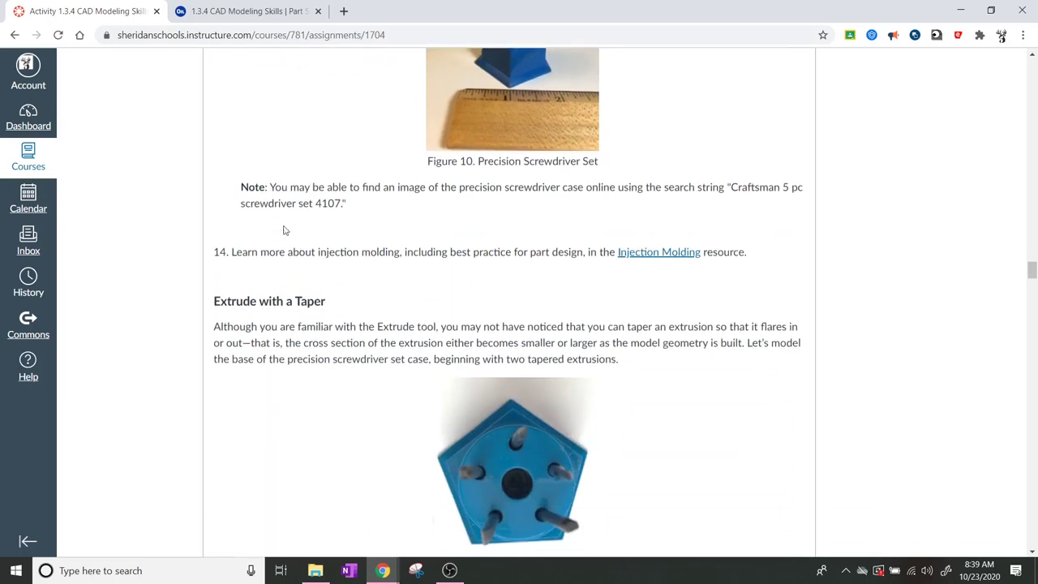
click(247, 10)
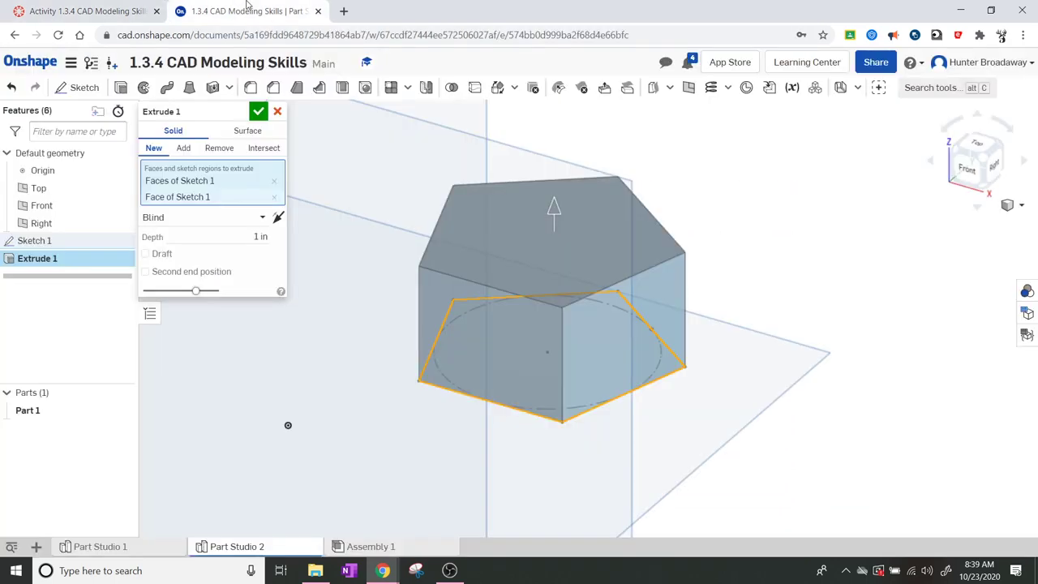
click(258, 236)
text(25)
key(Return)
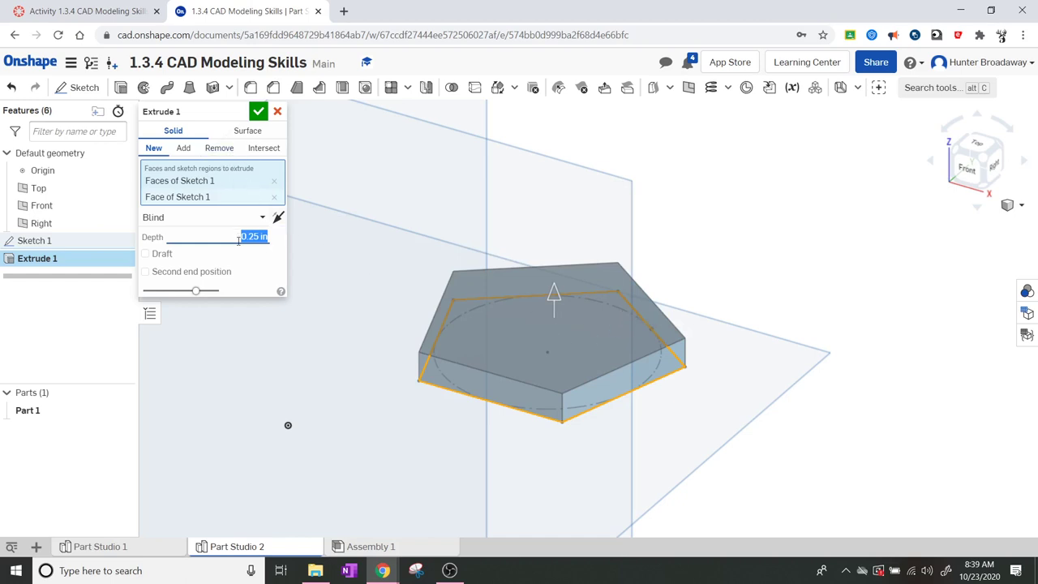
Apply a 30-degree draft to the pentagon extrusion without a second end position, and check its profile from the front.
click(158, 274)
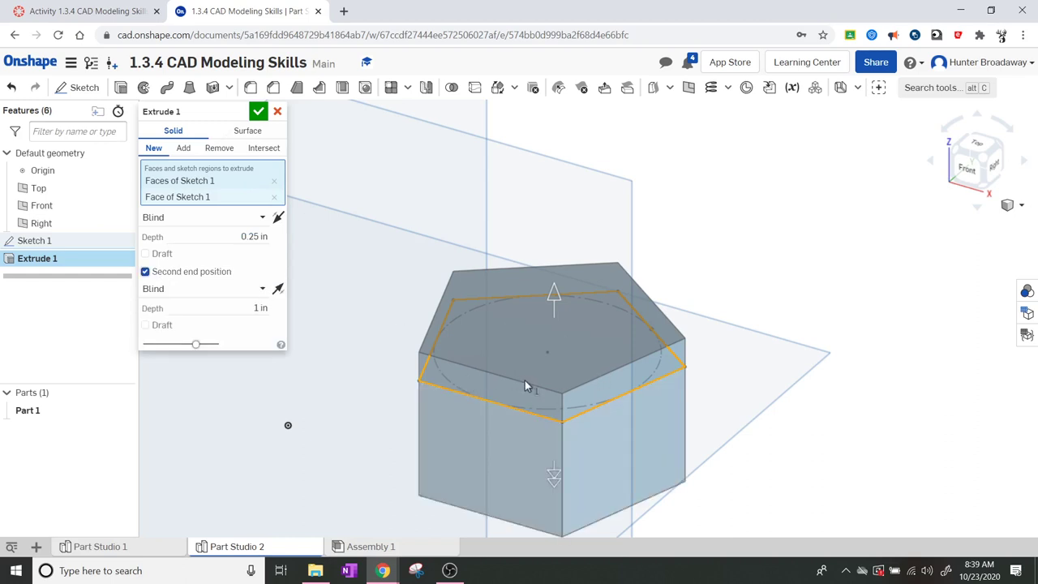
click(145, 273)
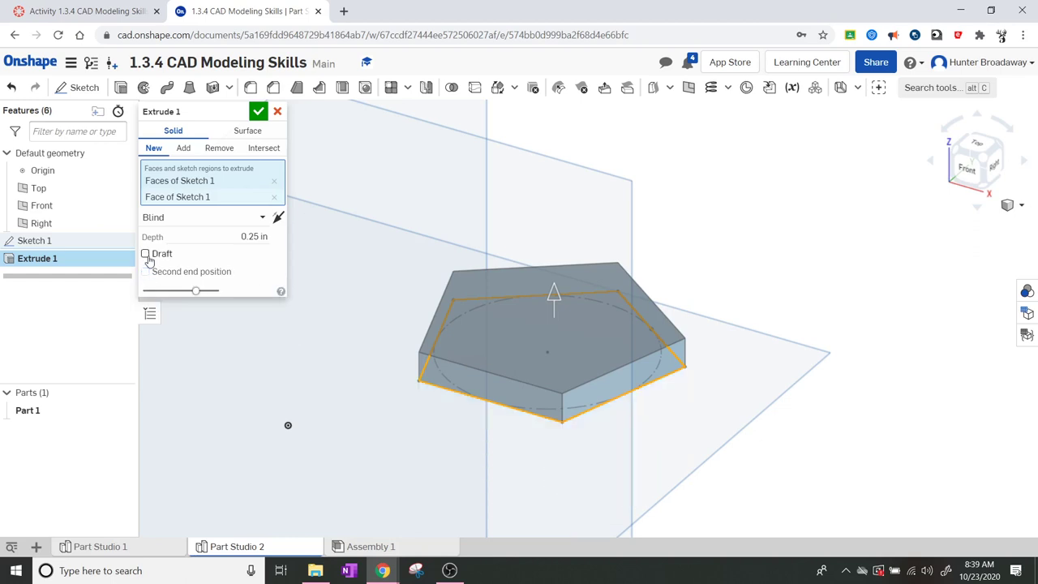
click(146, 254)
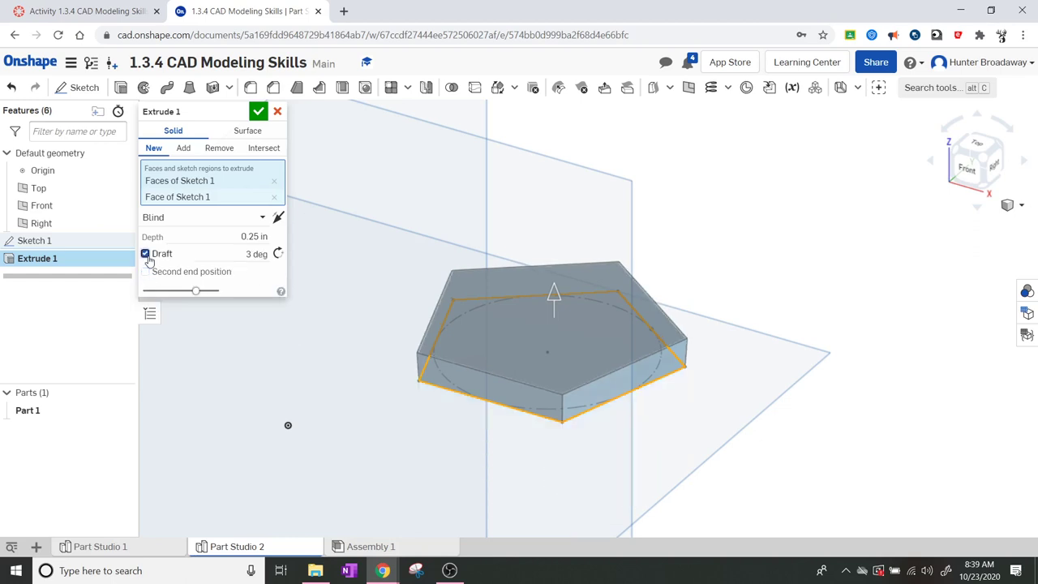
click(241, 256)
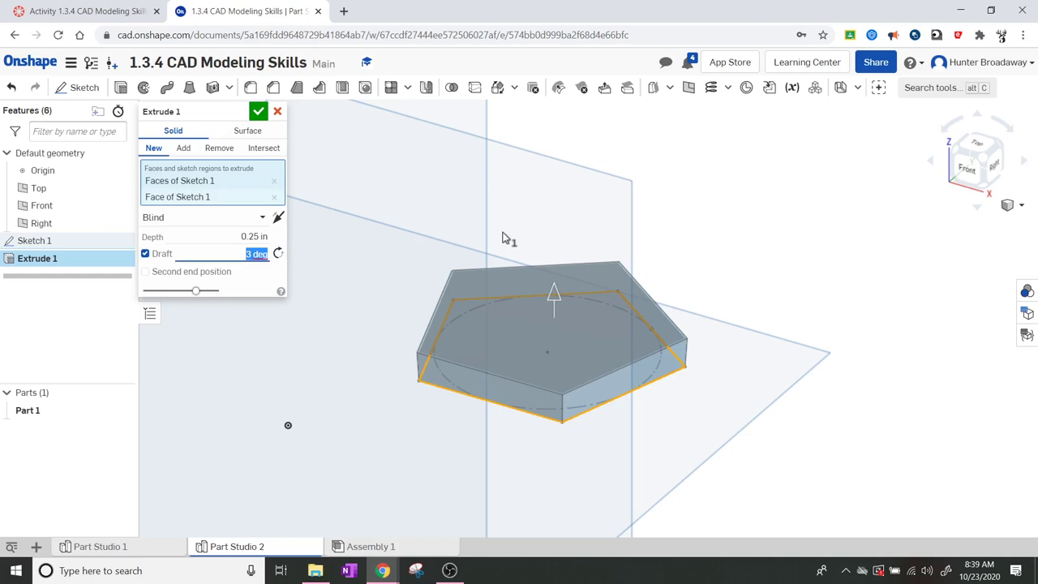
text(30)
key(Return)
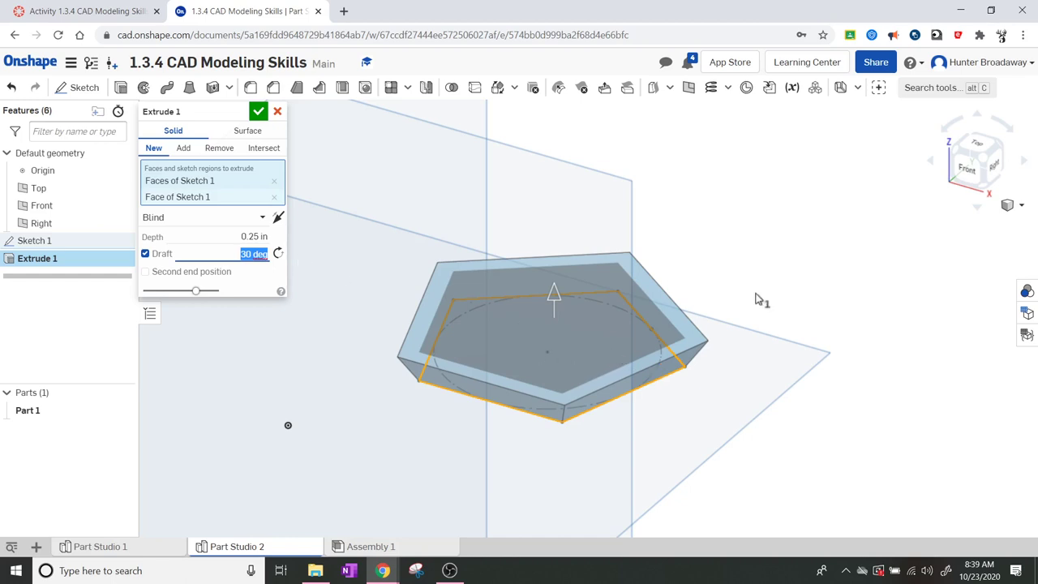
click(972, 172)
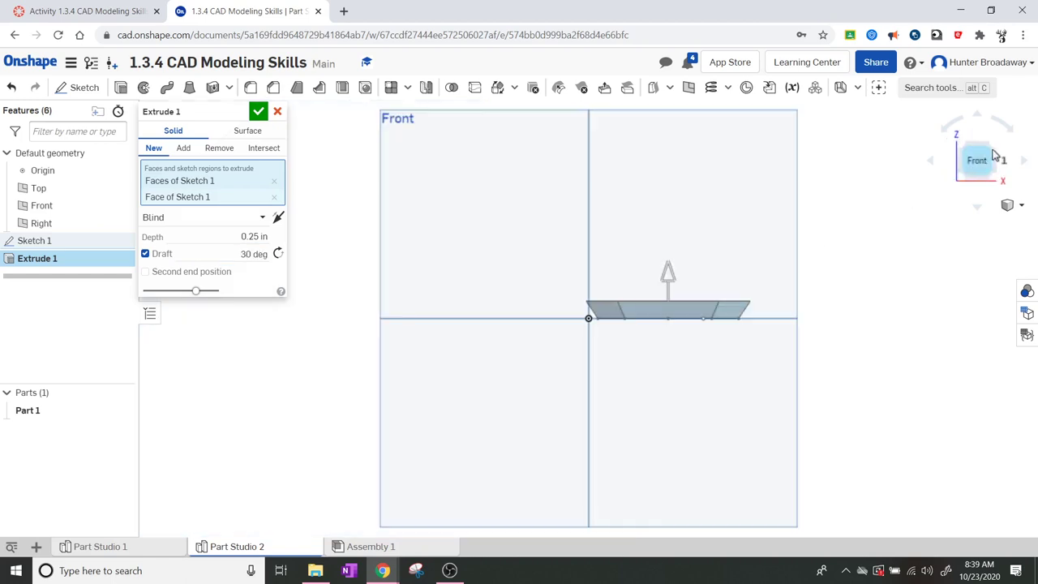
click(996, 149)
scroll(722, 276, up, 5)
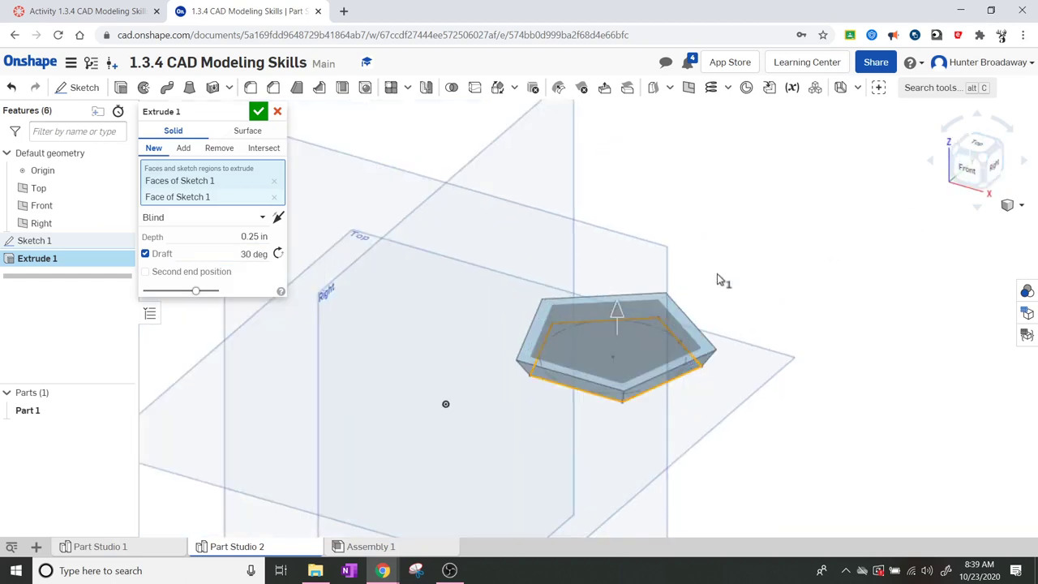
scroll(645, 417, down, 2)
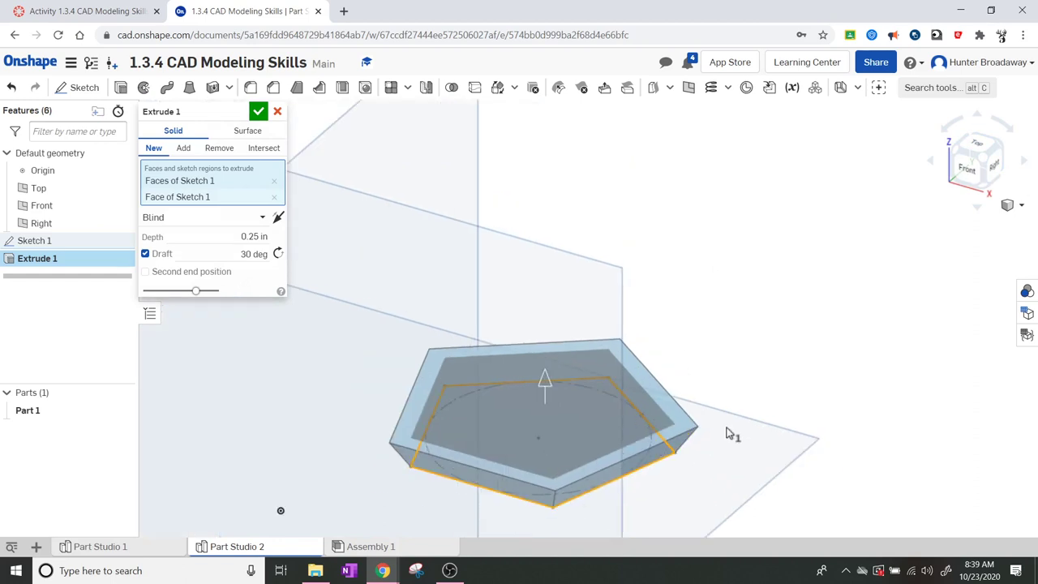
Reverse the draft direction so the pentagon extrusion tapers inward toward the top, and accept the feature.
click(278, 254)
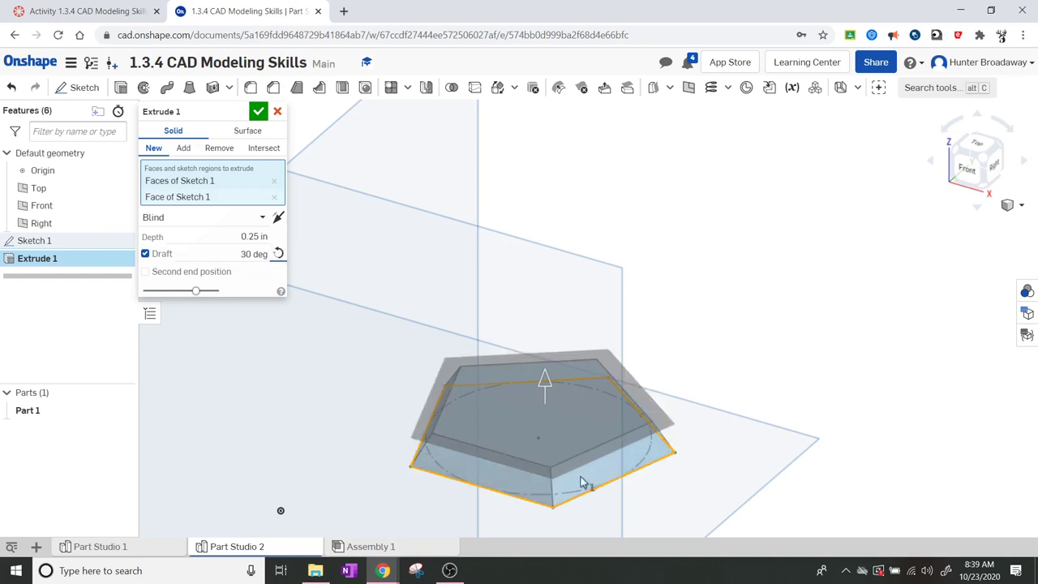
click(973, 177)
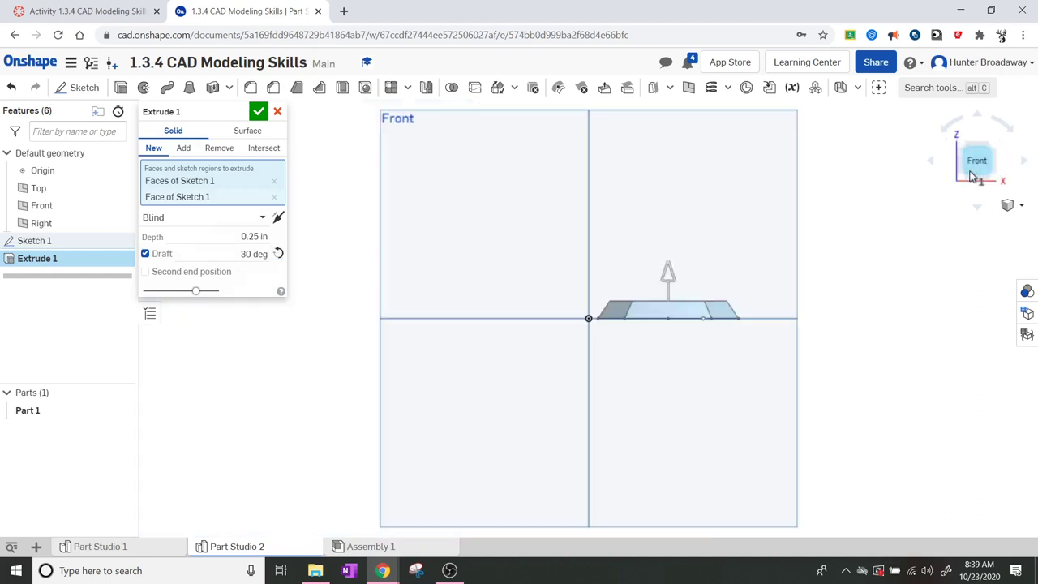
click(988, 151)
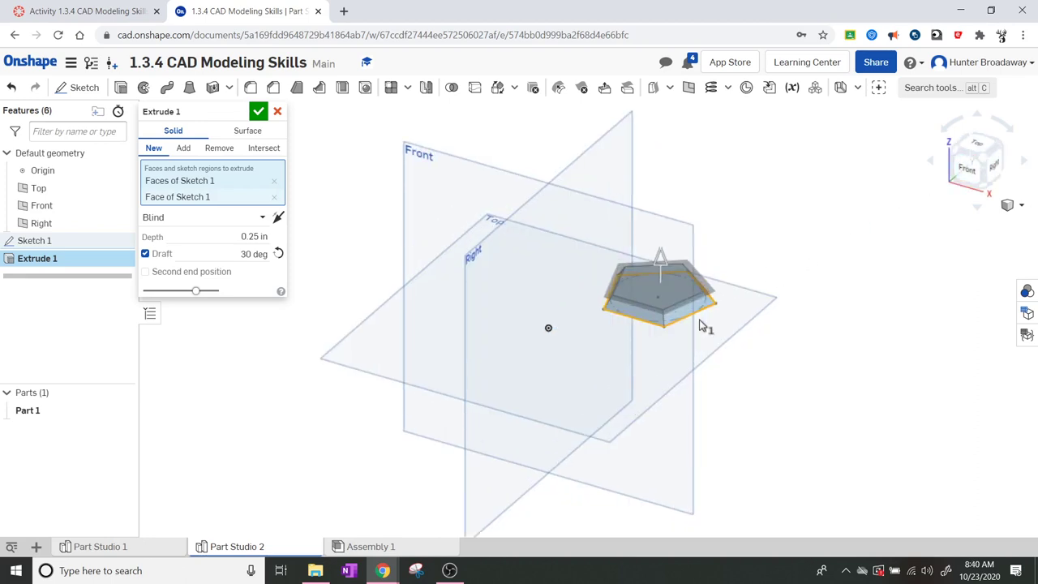
scroll(701, 324, up, 5)
middle_drag(763, 252, 754, 297)
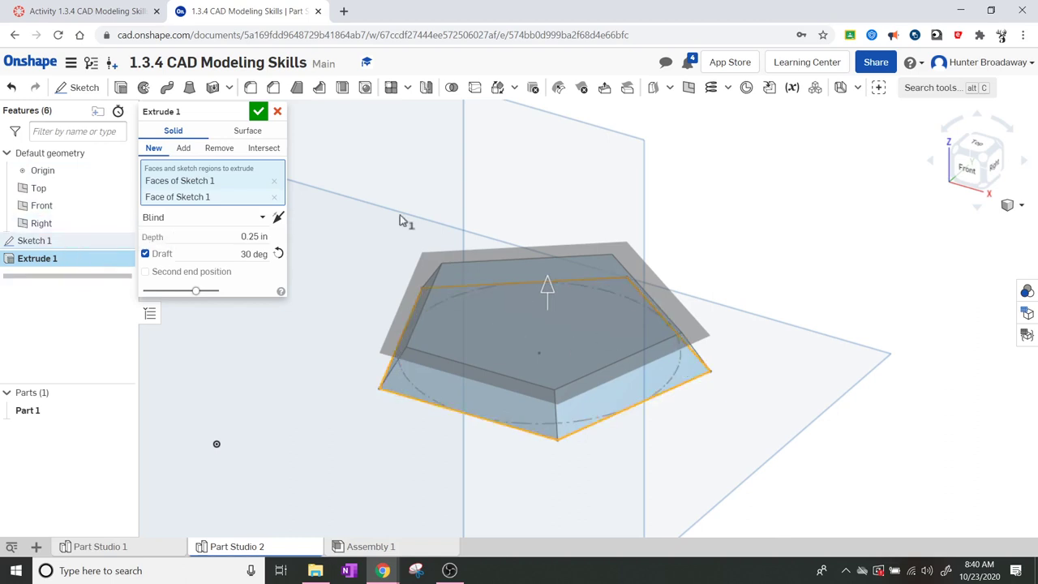
click(257, 113)
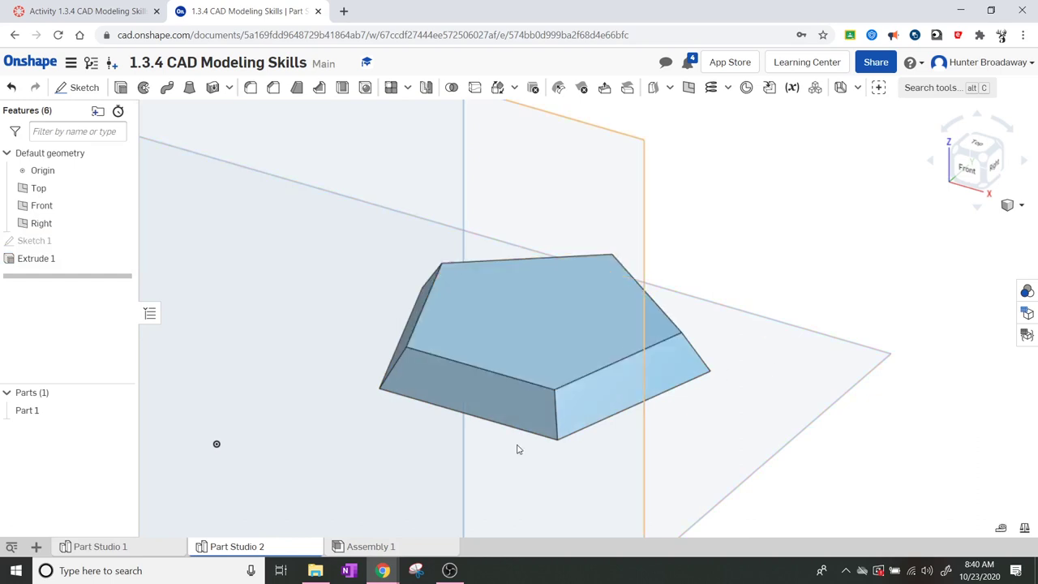
Examine the assignment's Figure 10 and its step 16 tapered extrusion instructions, and compare them with the model's top view.
click(109, 11)
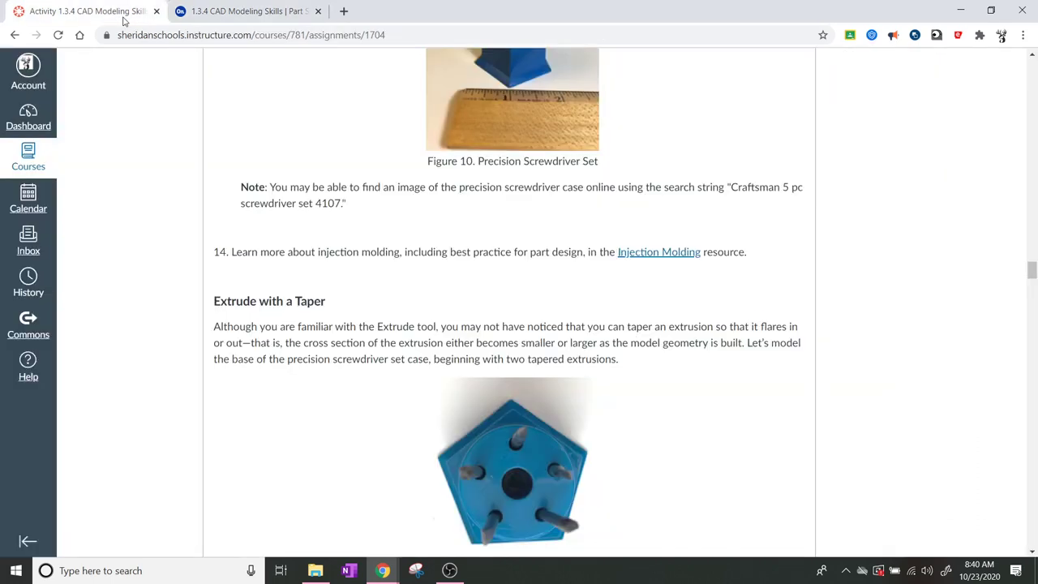
scroll(456, 189, up, 2)
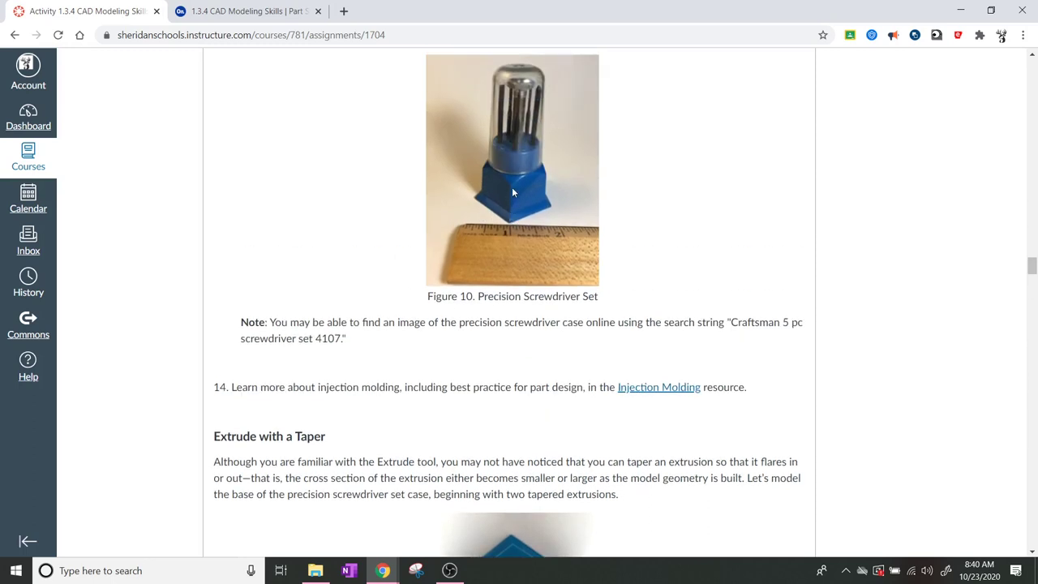
scroll(656, 379, down, 5)
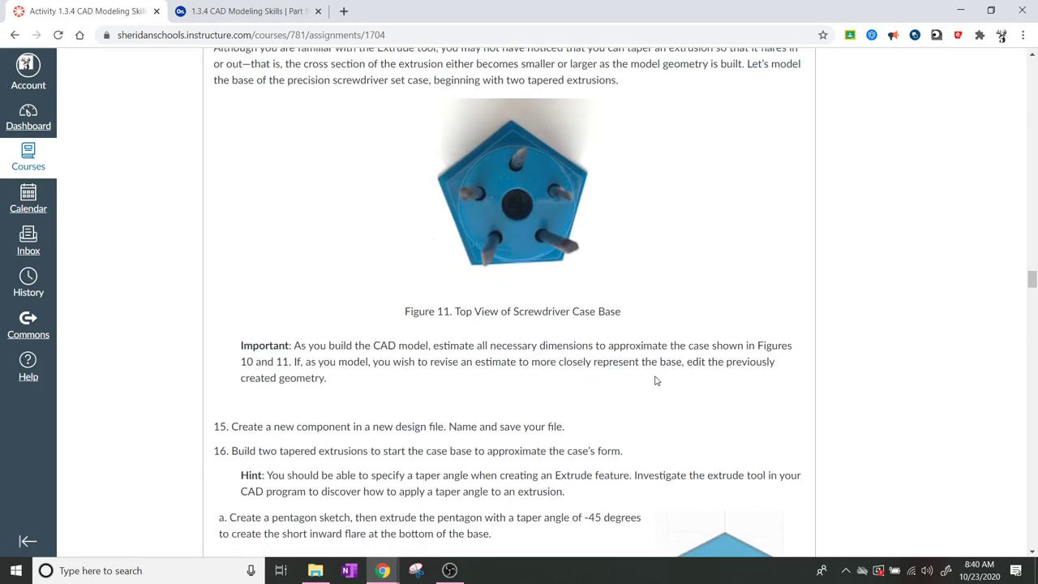
scroll(657, 381, down, 2)
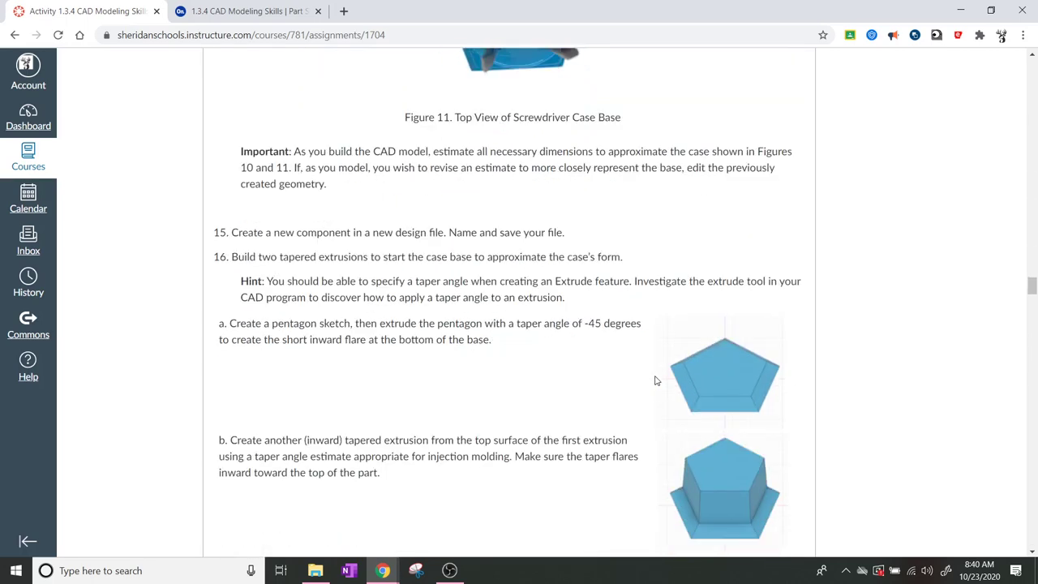
scroll(657, 381, up, 1)
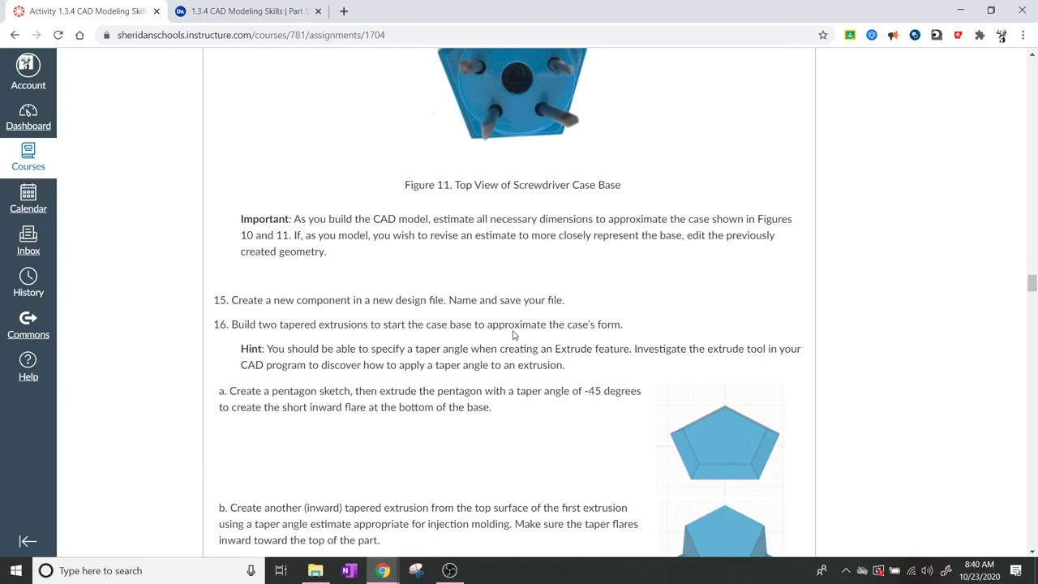
scroll(513, 330, down, 1)
scroll(513, 333, down, 1)
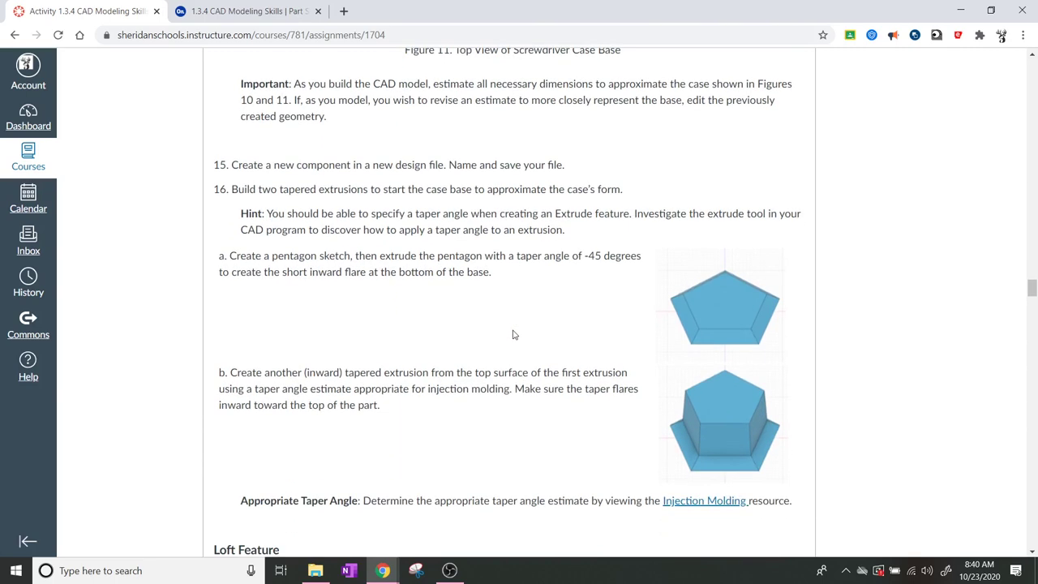
click(213, 10)
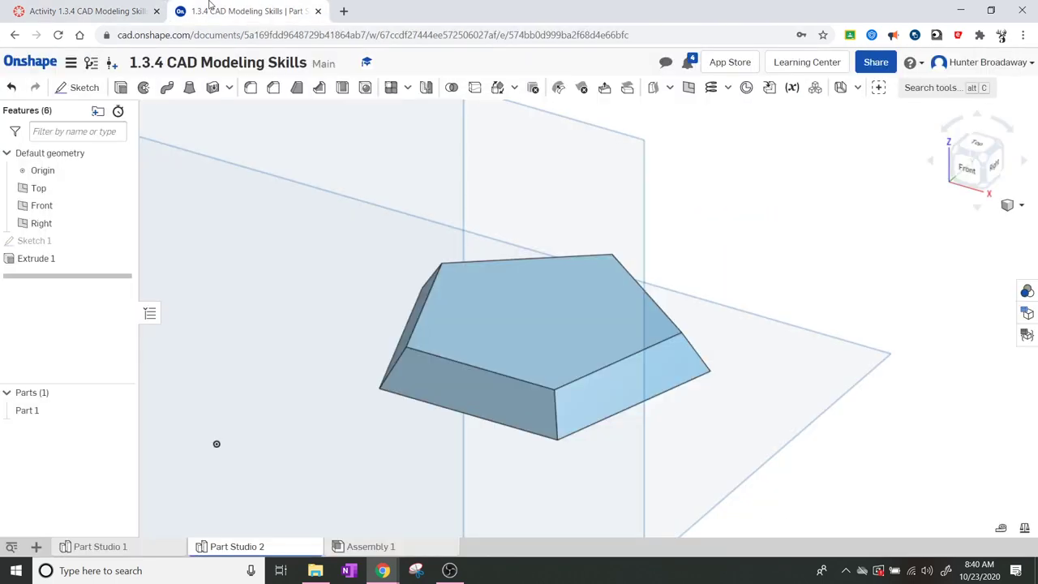
click(979, 151)
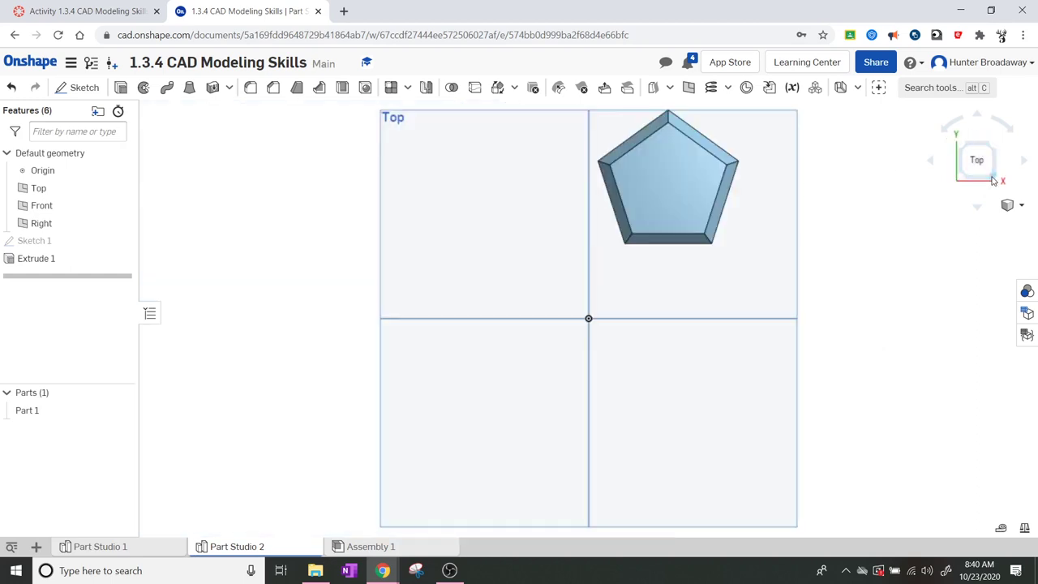
click(989, 172)
scroll(784, 268, up, 5)
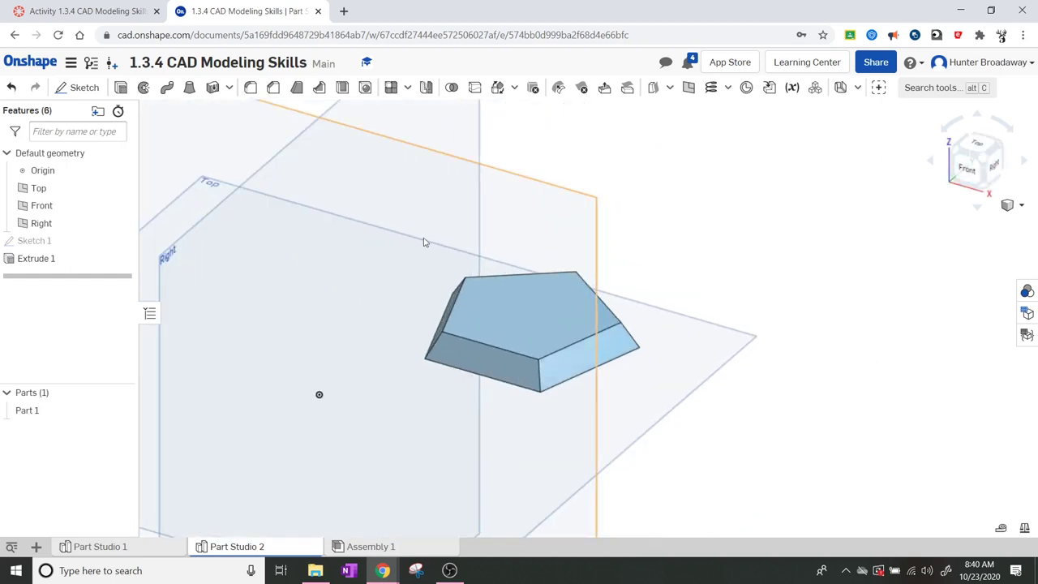
Extrude the top face of the tapered pentagon upward 0.75 in as an addition to the existing part, checking the assignment's reference image.
click(41, 206)
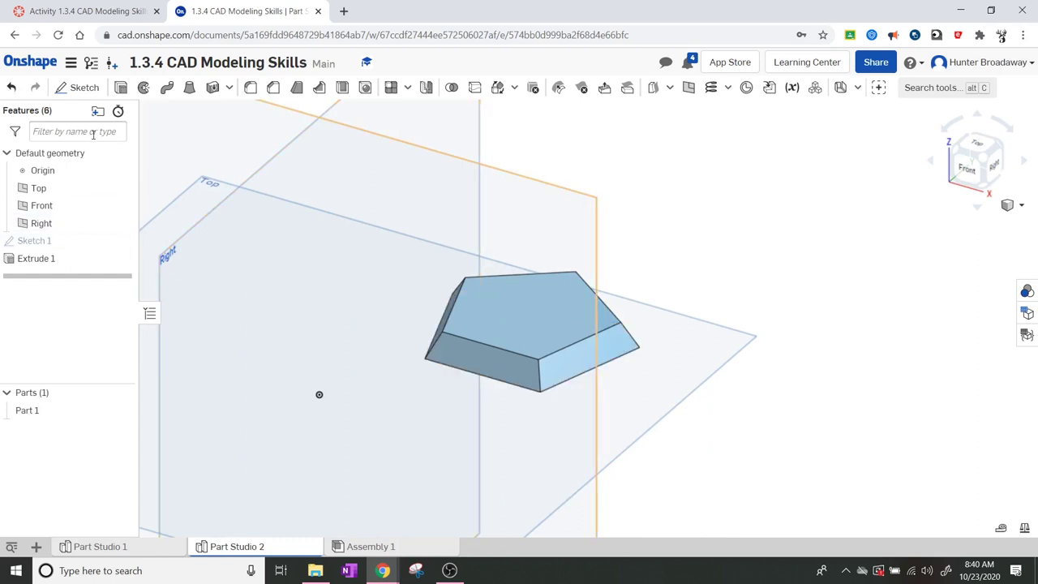
click(121, 89)
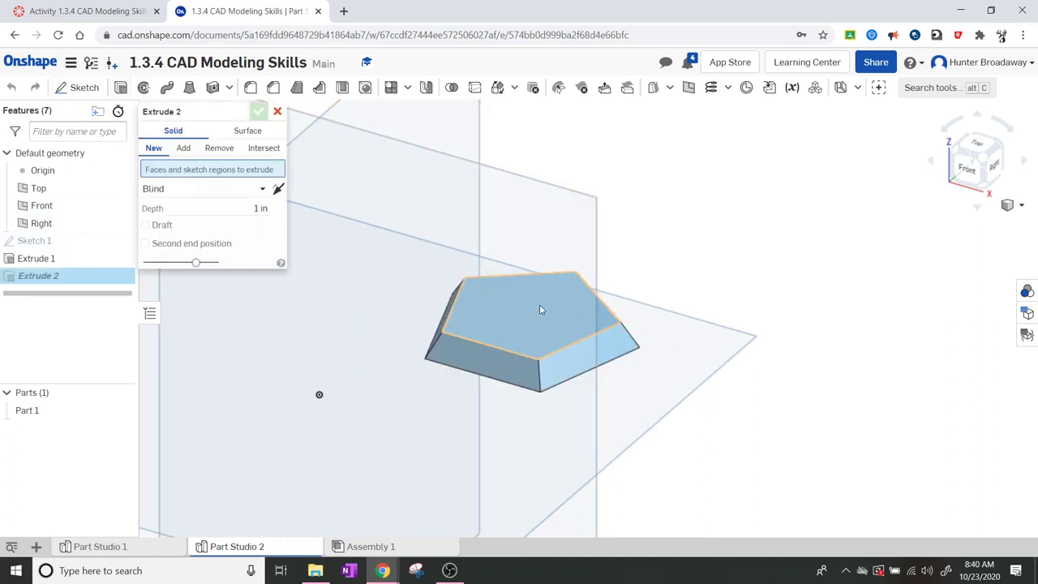
click(539, 305)
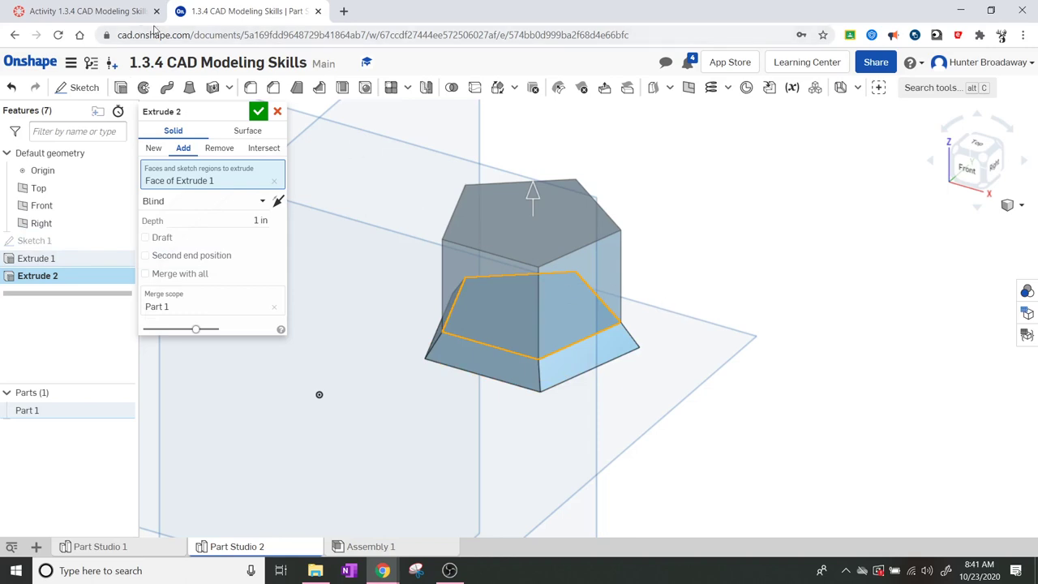
click(89, 11)
scroll(609, 314, up, 1)
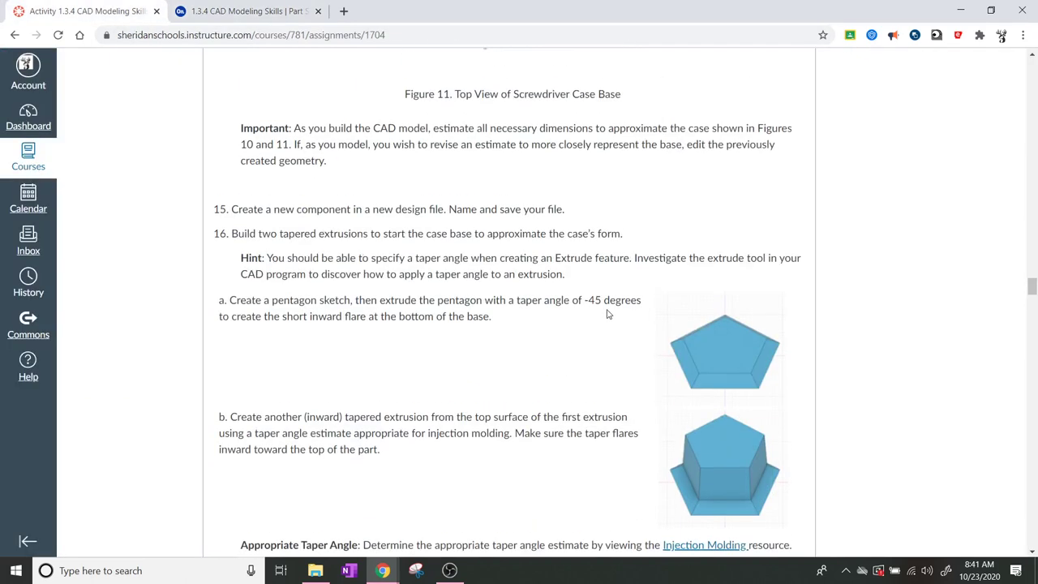
scroll(609, 314, down, 2)
click(243, 11)
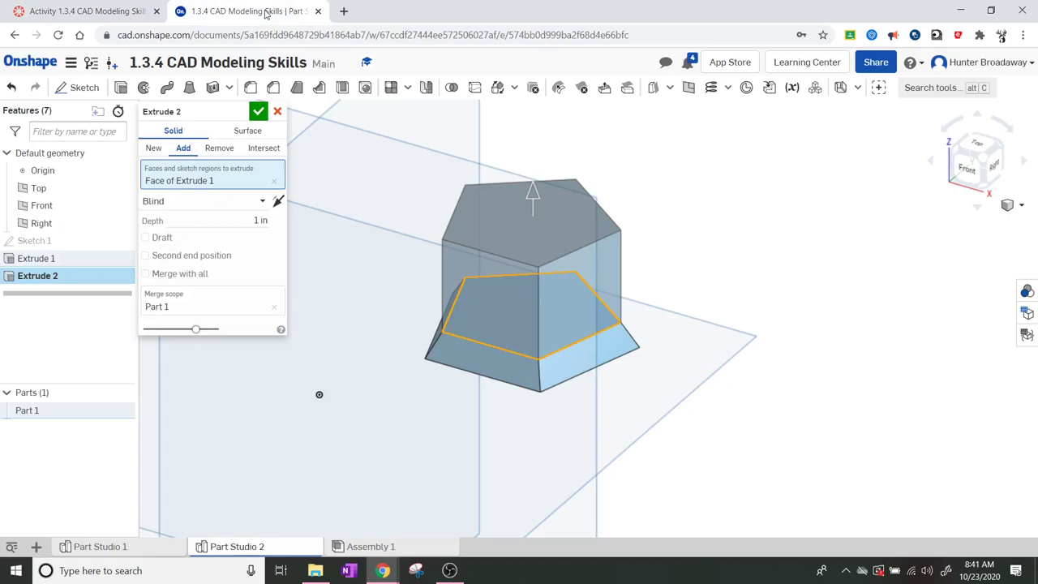
click(251, 224)
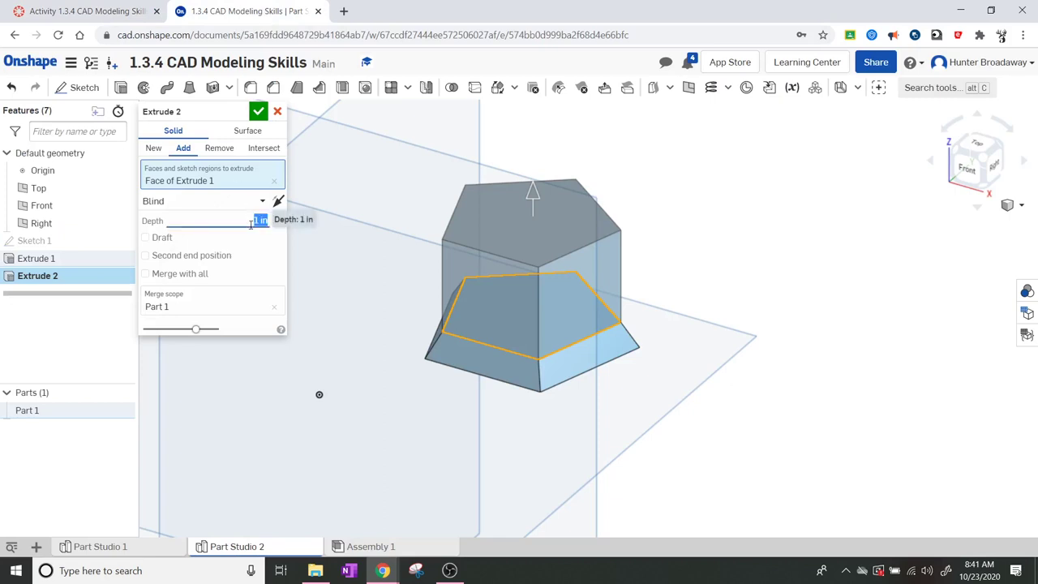
text(0.75)
key(Return)
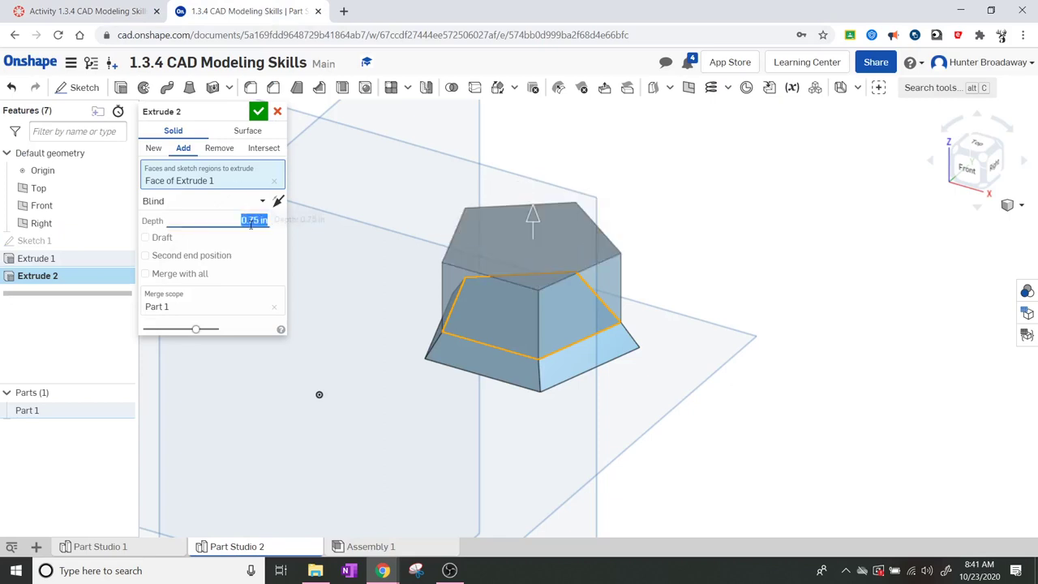
click(258, 112)
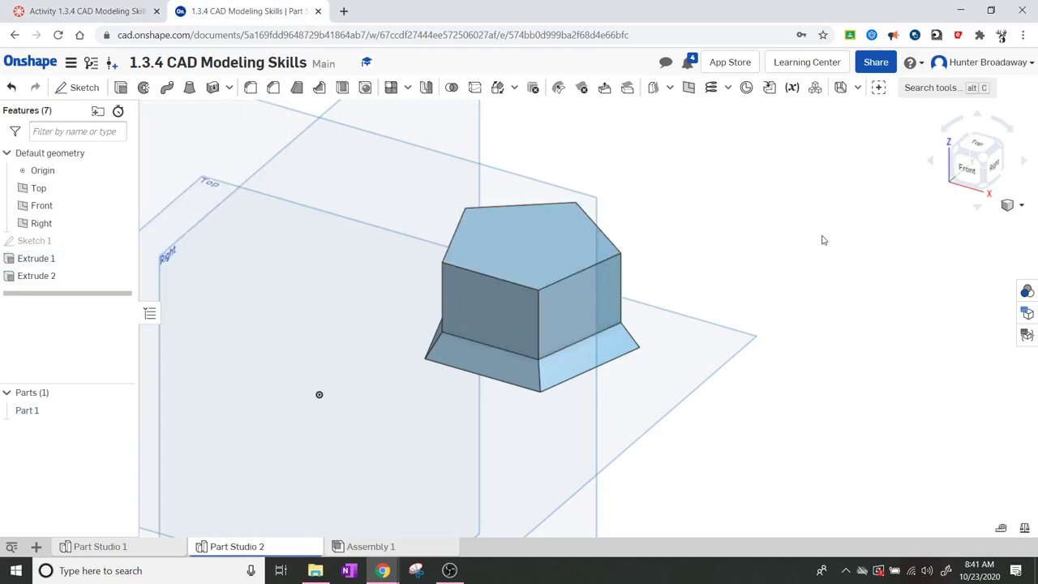
Inspect the two-tier pentagonal base and compare it with the assignment's step 16b taper instructions and Loft Feature section.
click(971, 172)
click(992, 149)
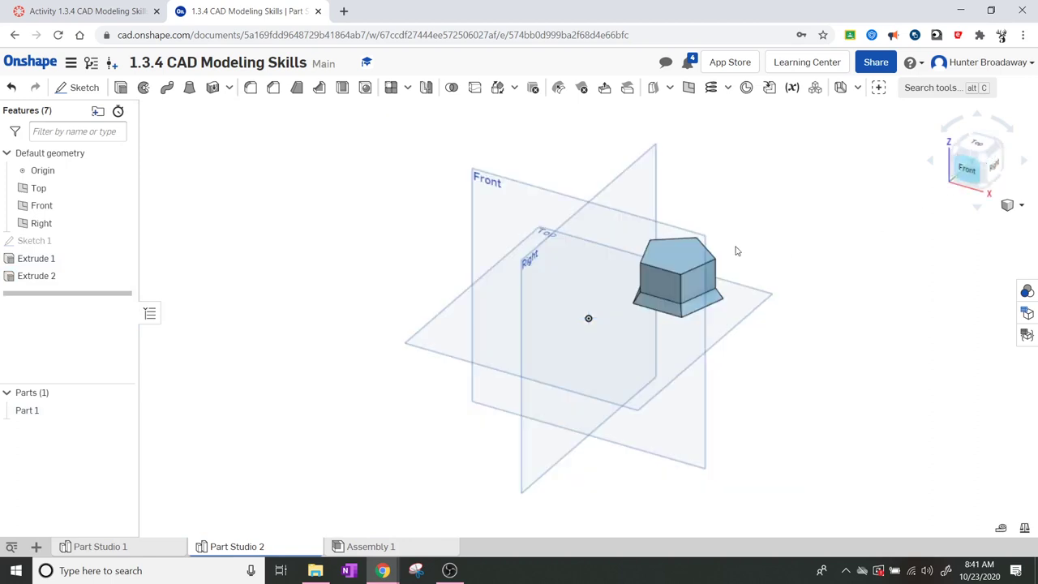
scroll(755, 234, up, 4)
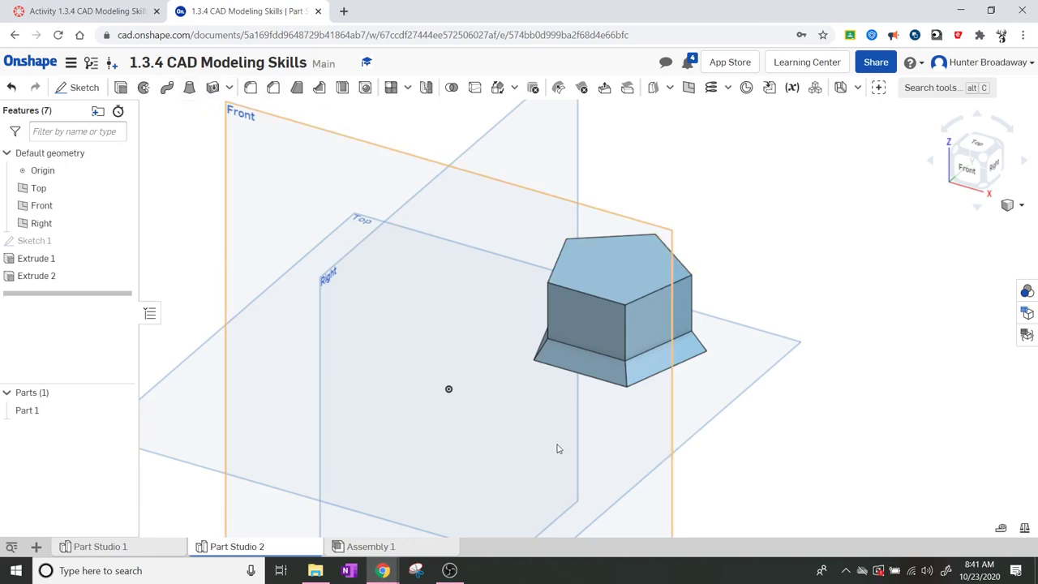
click(119, 13)
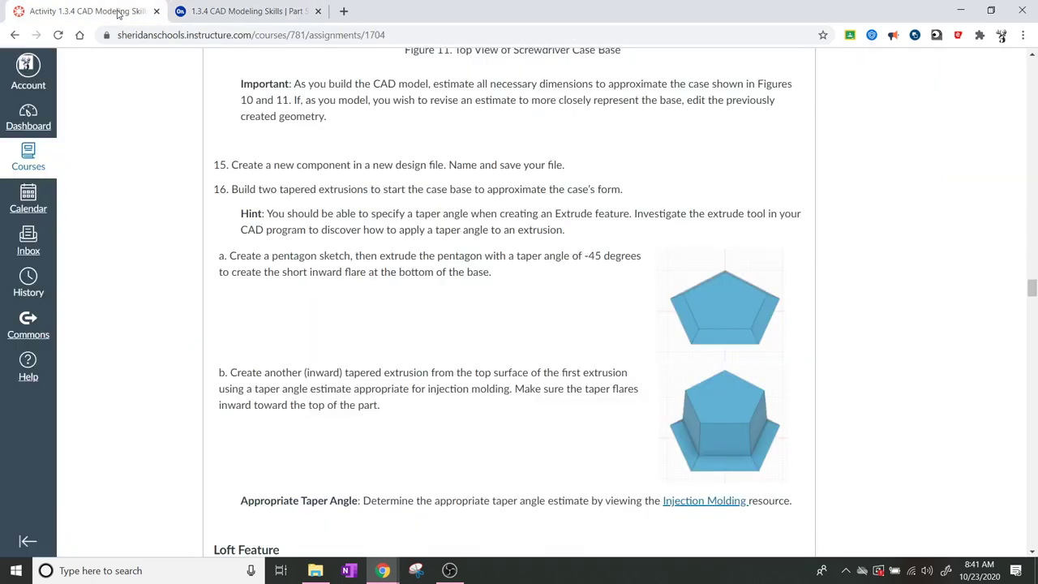
scroll(570, 399, down, 2)
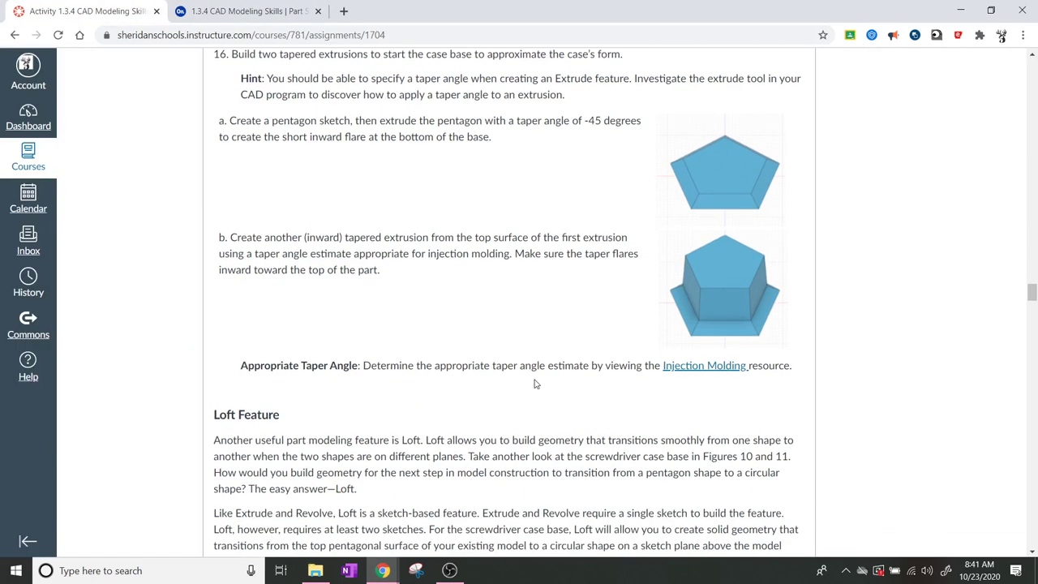
scroll(535, 384, down, 2)
scroll(538, 304, up, 3)
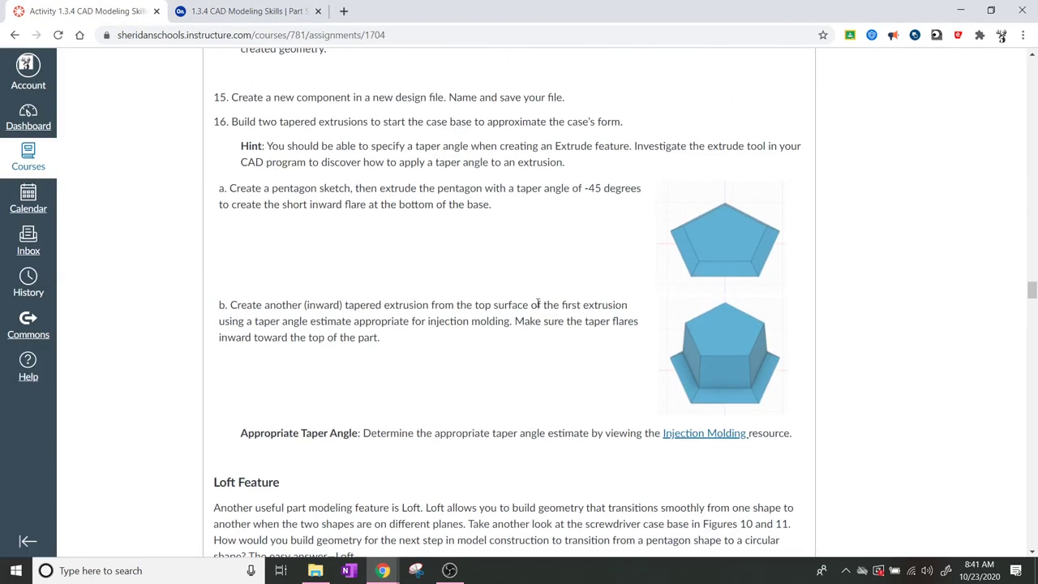
Create a plane offset about 0.52 in above the part's top pentagonal face, following step 17a of the assignment's Loft Feature section.
scroll(467, 383, down, 4)
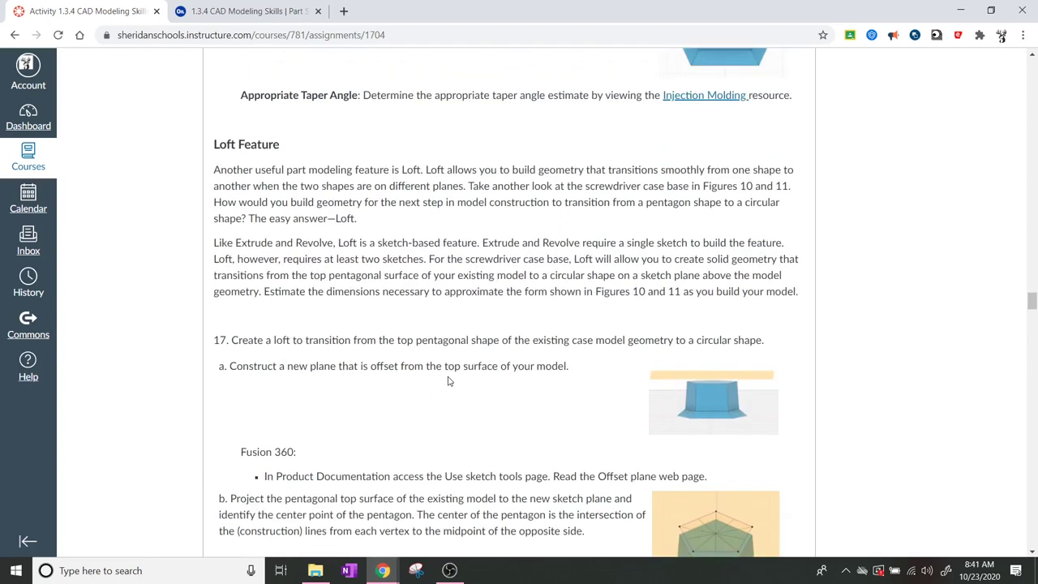
scroll(455, 369, down, 1)
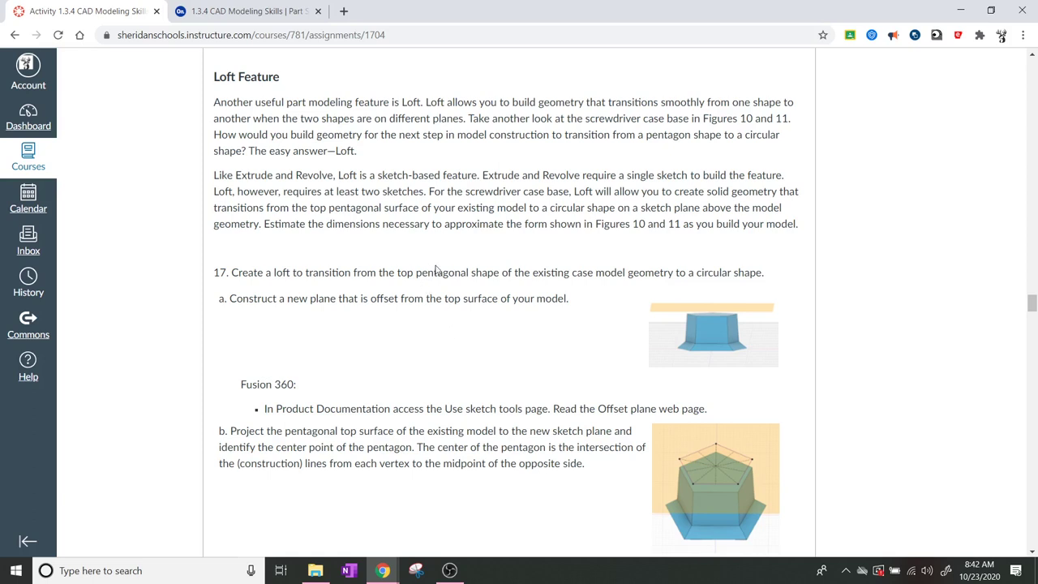
scroll(507, 298, down, 1)
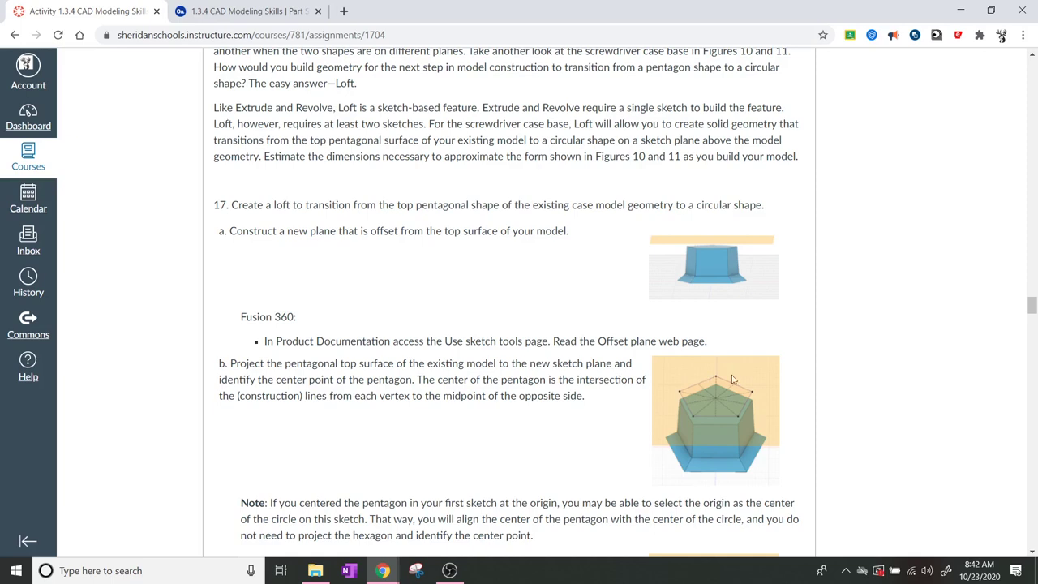
click(248, 8)
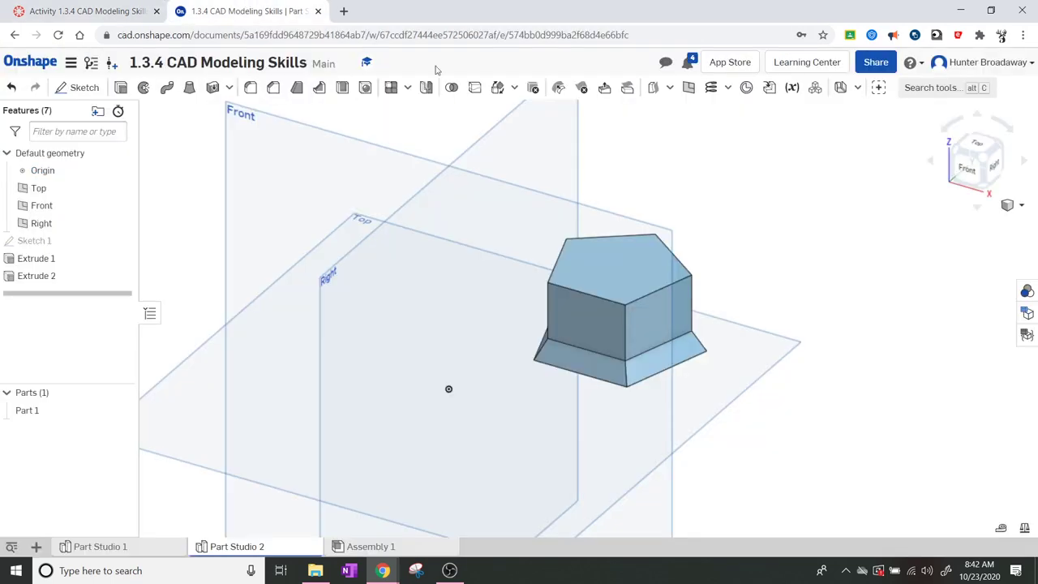
click(686, 89)
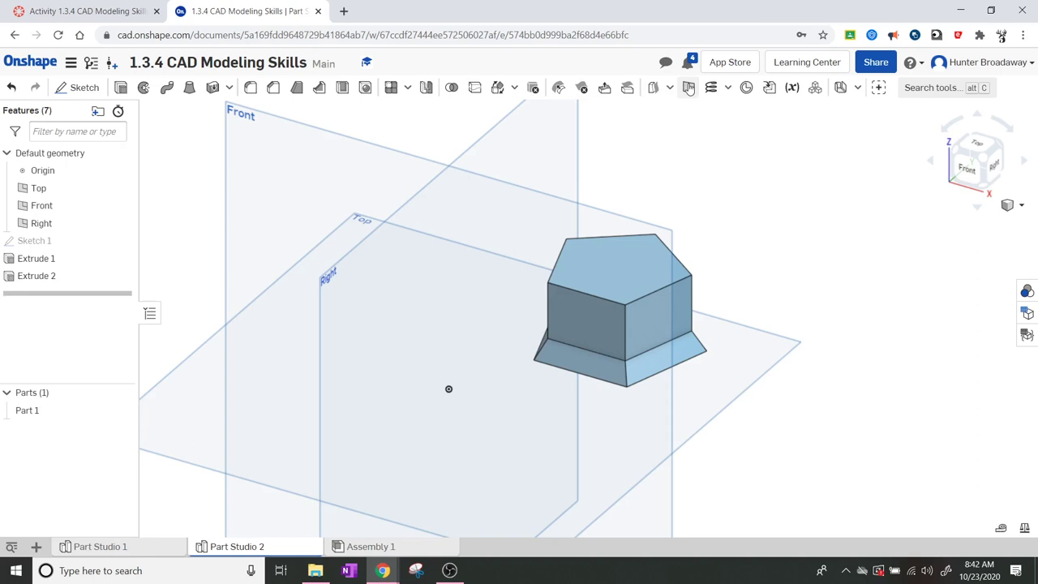
click(622, 274)
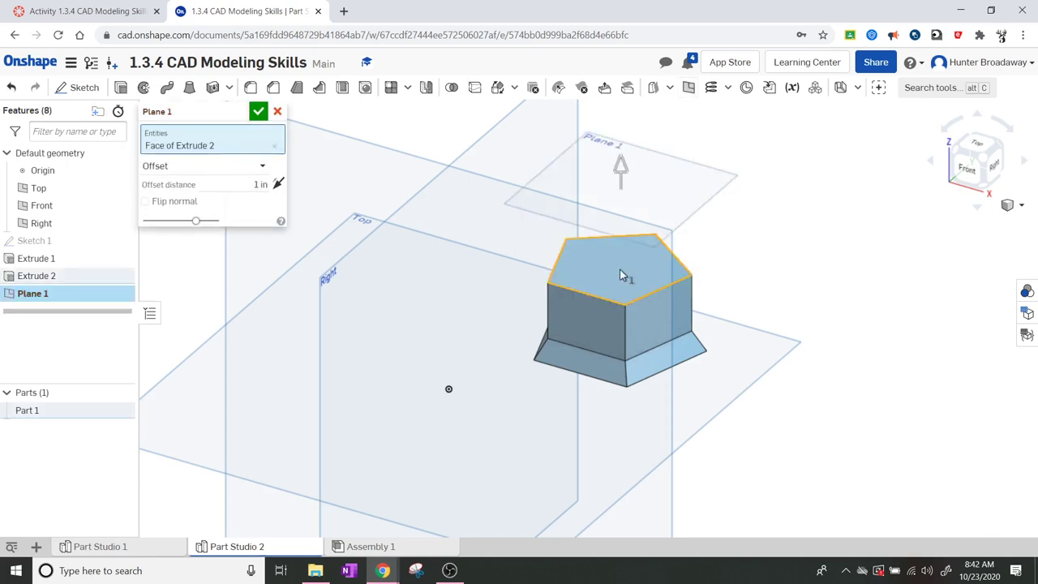
drag(621, 182, 622, 208)
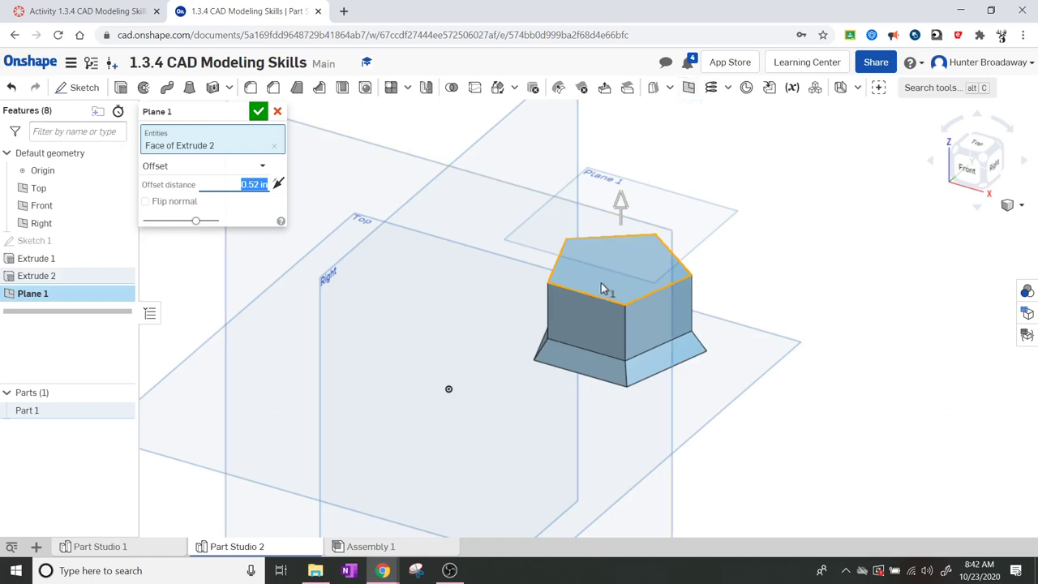
click(973, 168)
scroll(783, 197, up, 5)
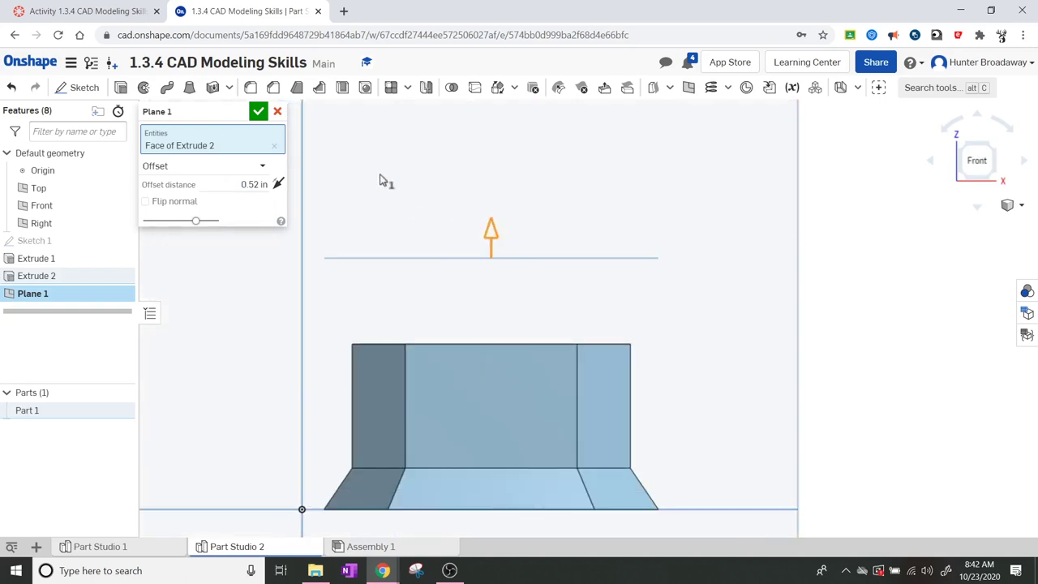
Check Figure 10 in the assignment, lower the plane's offset to about 0.24 in above the top face, and accept the plane.
click(97, 13)
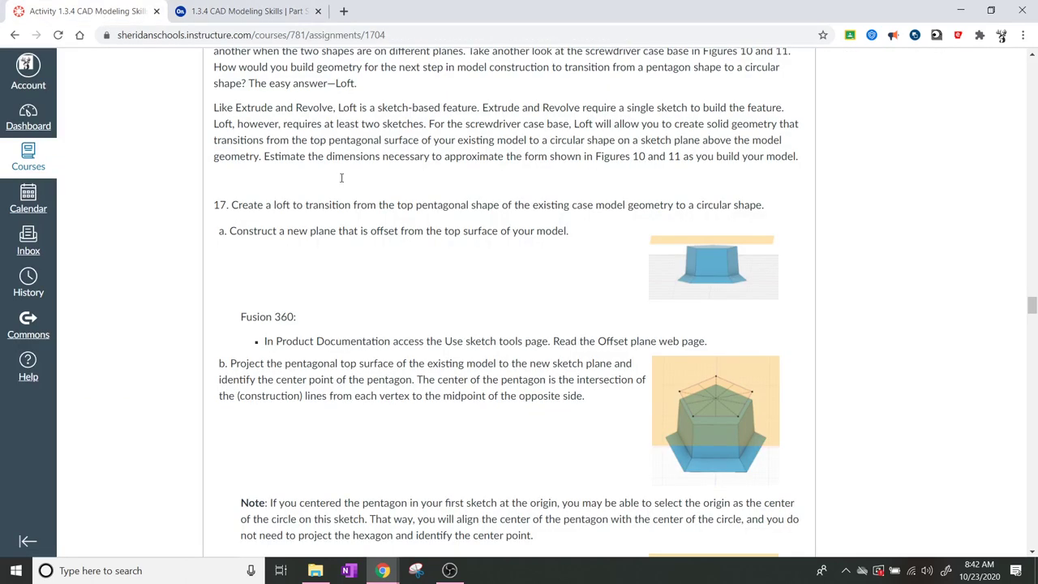
scroll(648, 259, up, 12)
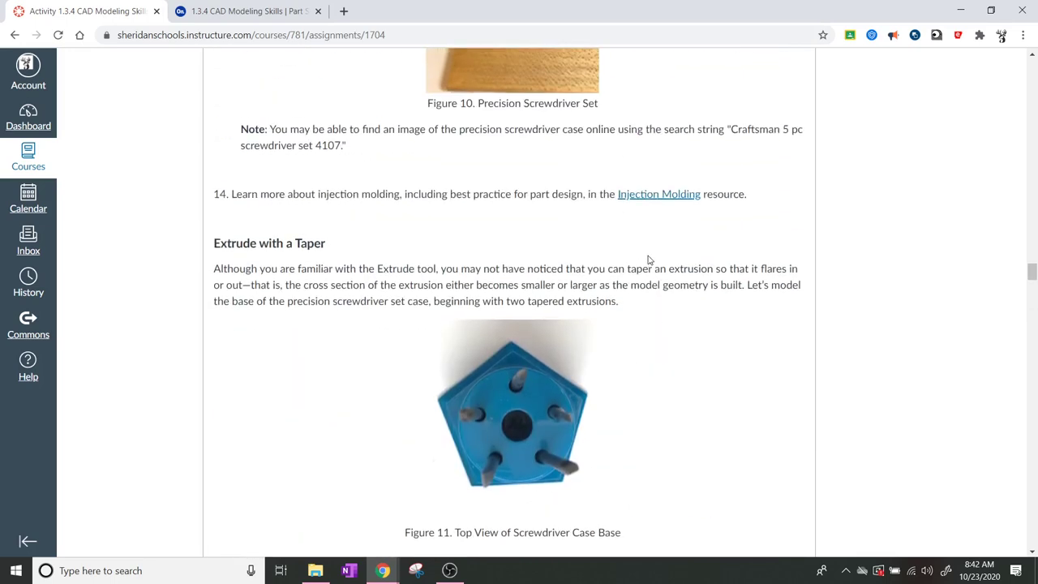
scroll(648, 260, up, 4)
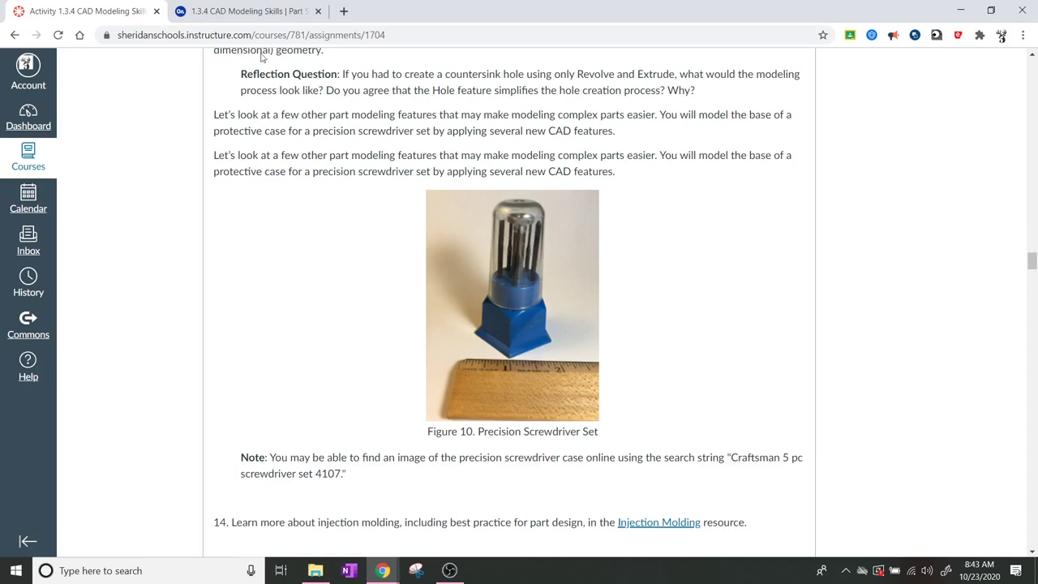
click(277, 15)
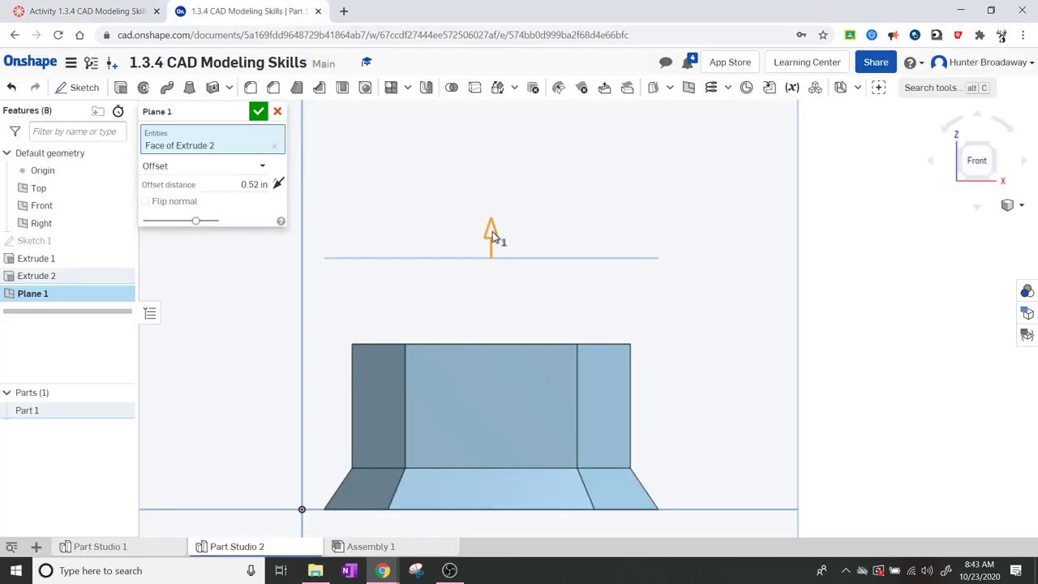
drag(492, 231, 494, 275)
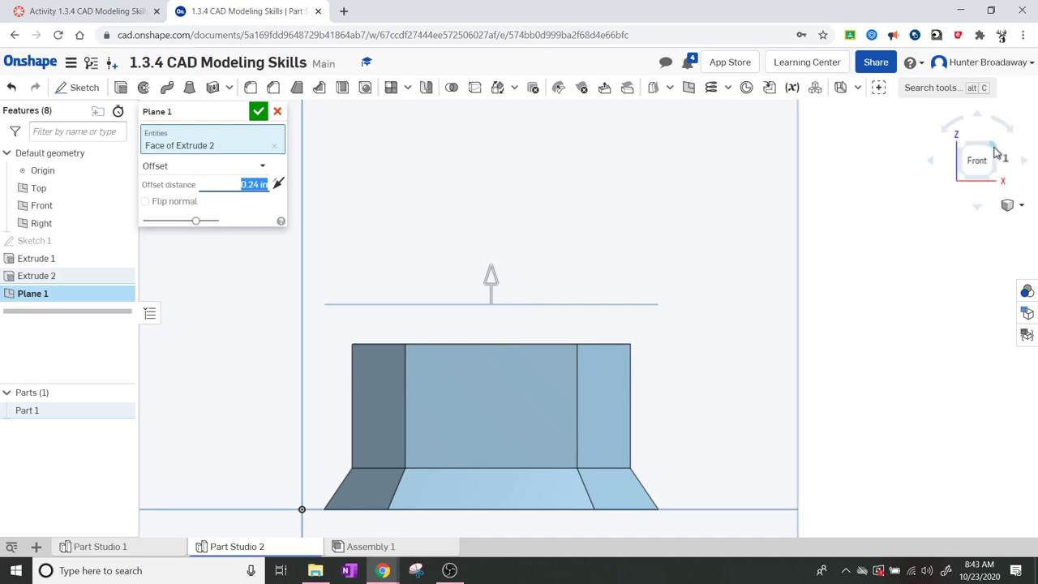
key(Return)
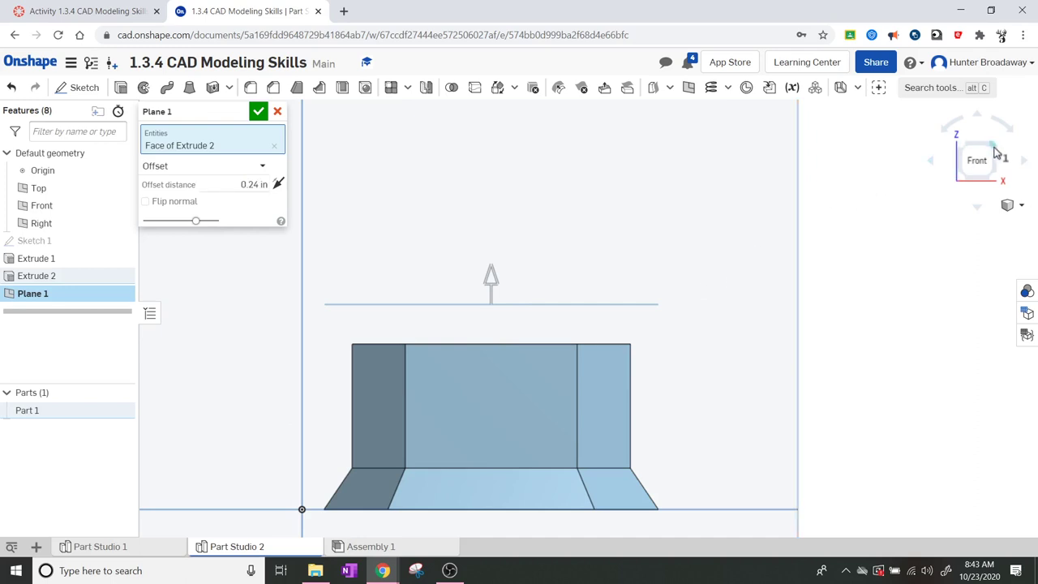
click(256, 113)
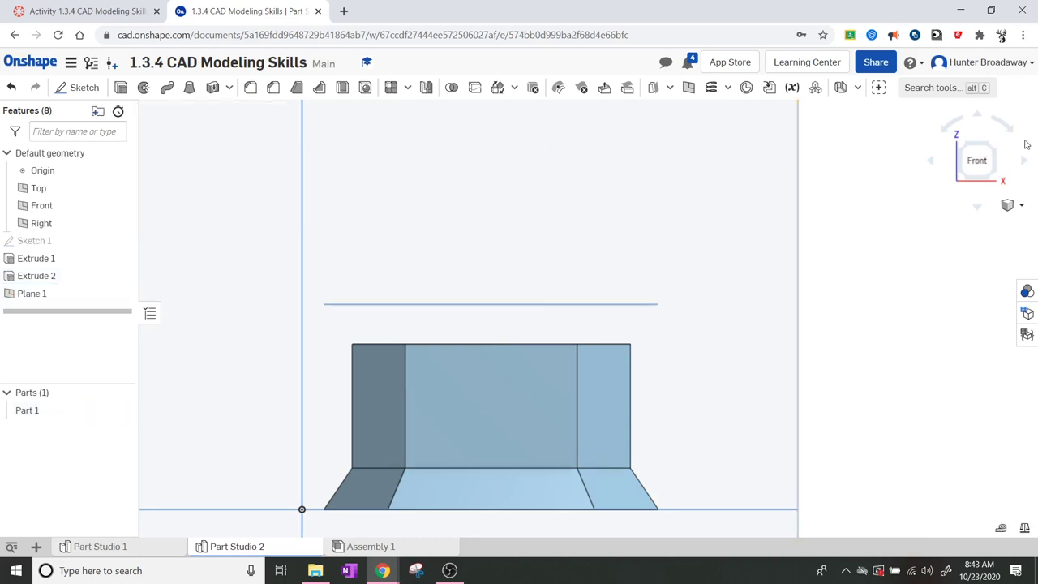
Start a new sketch on the offset plane above the part, viewed from the top.
click(998, 152)
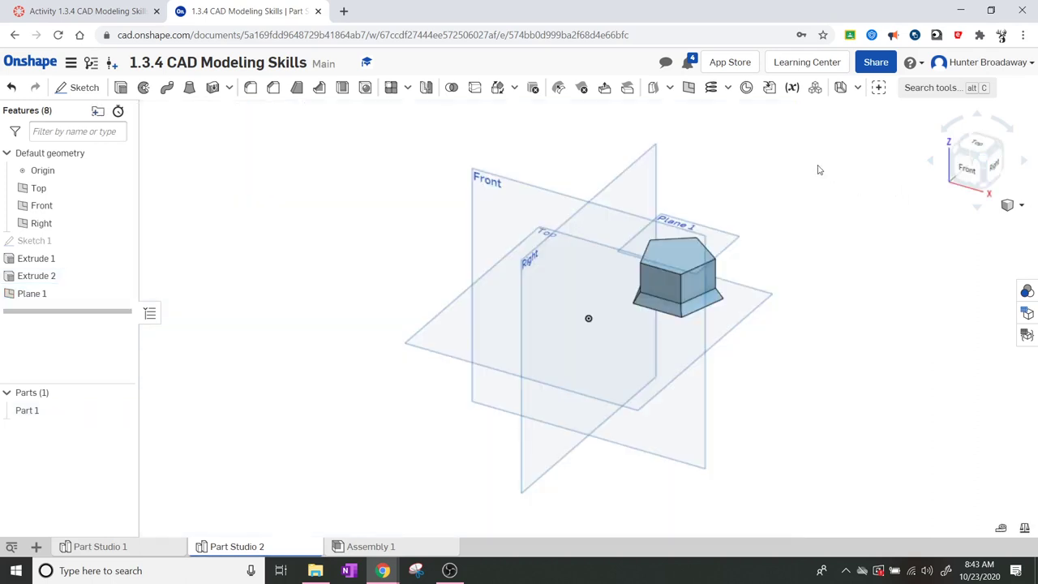
scroll(816, 171, up, 3)
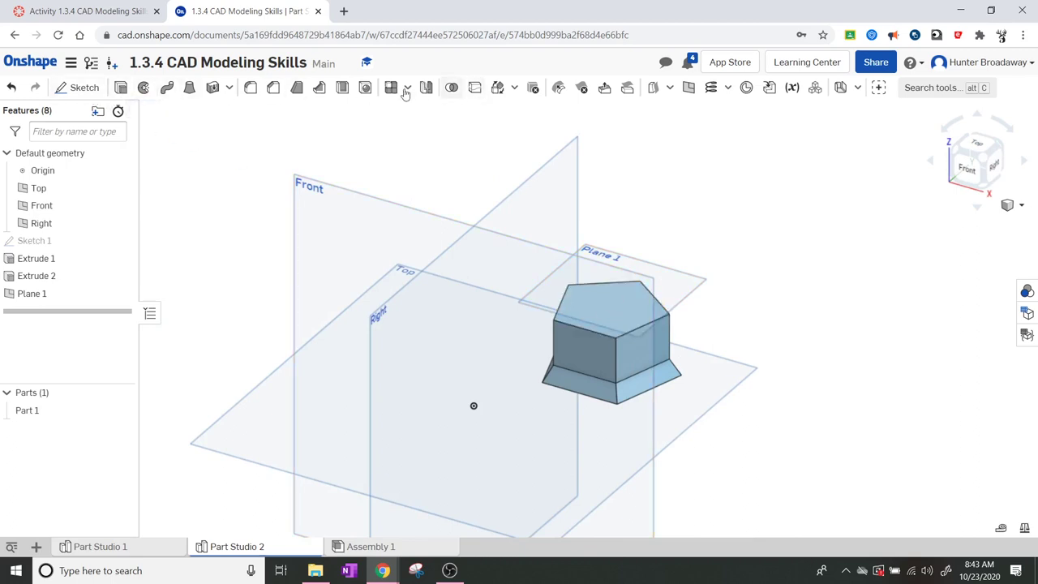
click(81, 86)
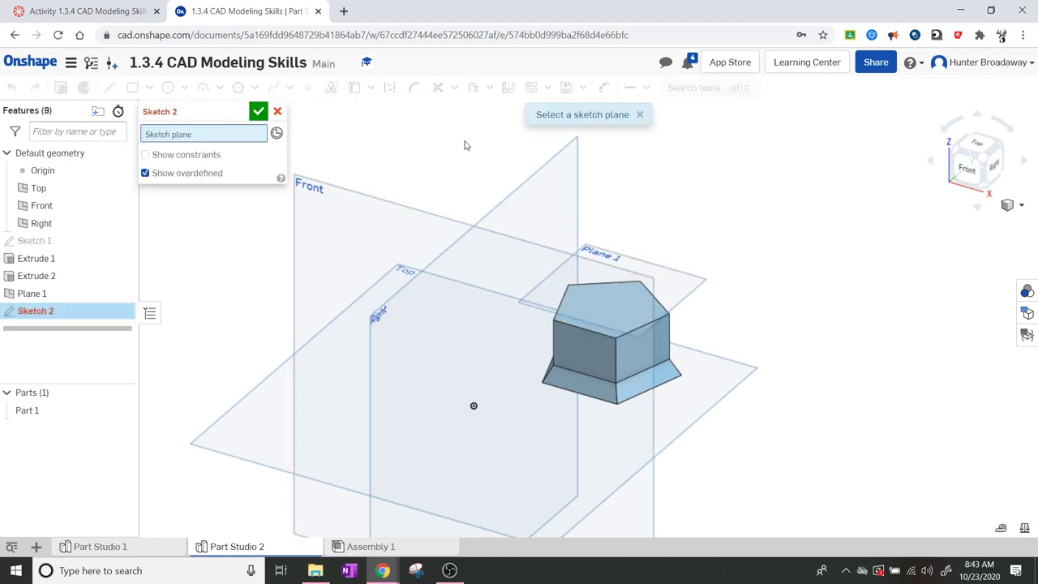
click(702, 287)
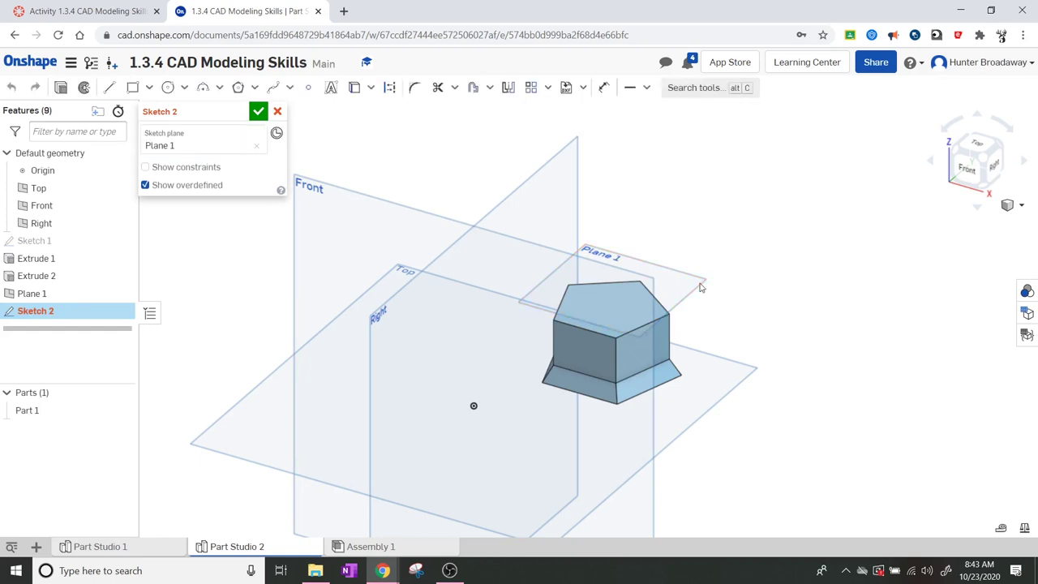
click(978, 154)
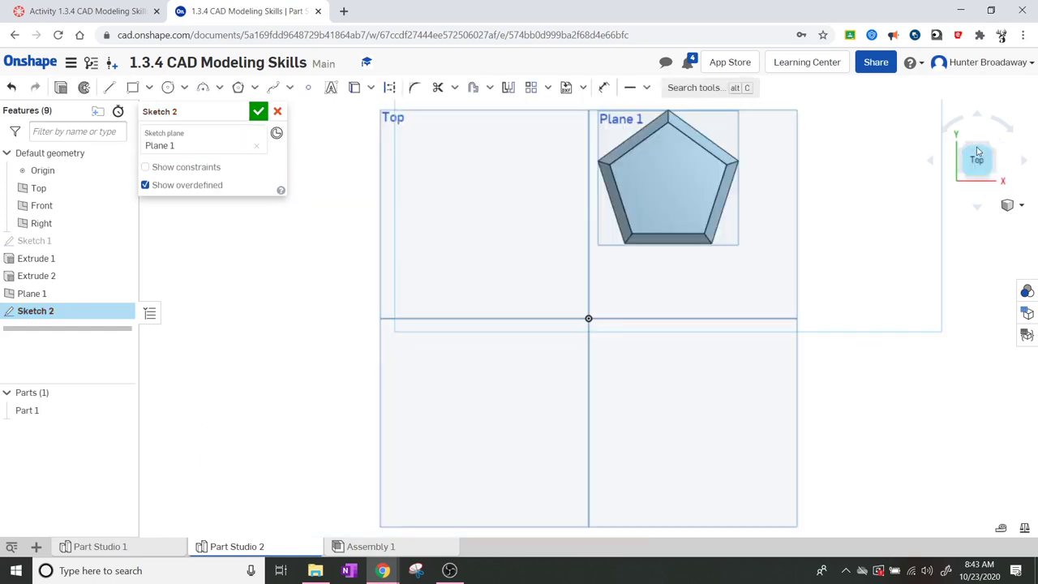
scroll(785, 148, up, 3)
middle_drag(738, 146, 767, 236)
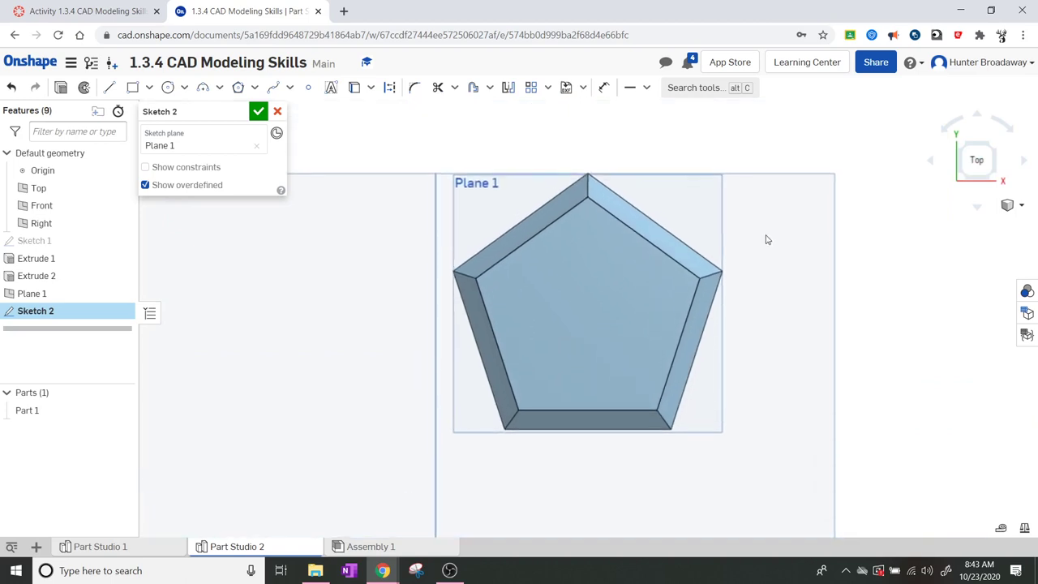
Project the edges of the part's top pentagonal face into the sketch.
click(167, 87)
key(Escape)
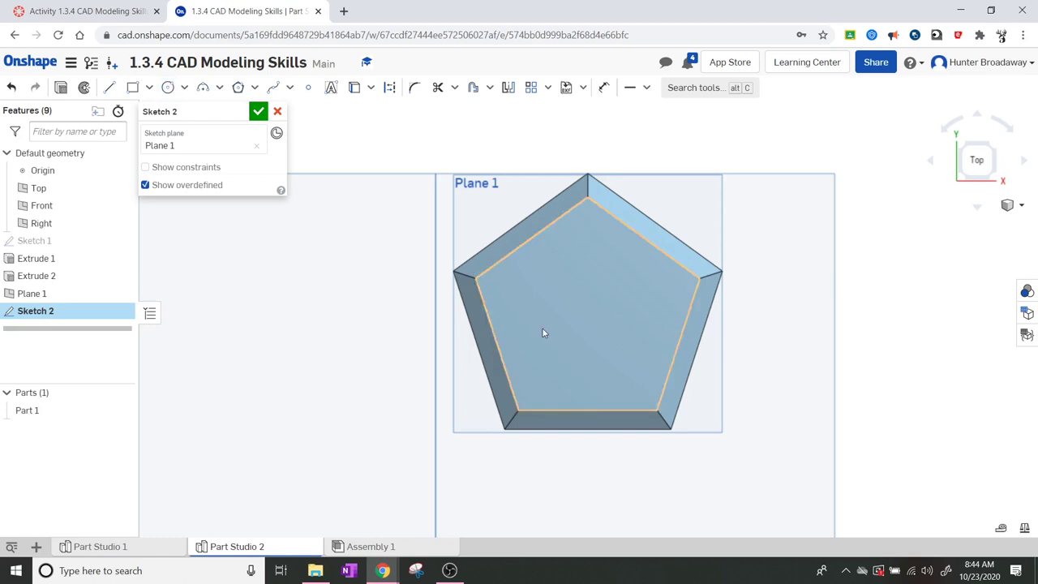
click(356, 90)
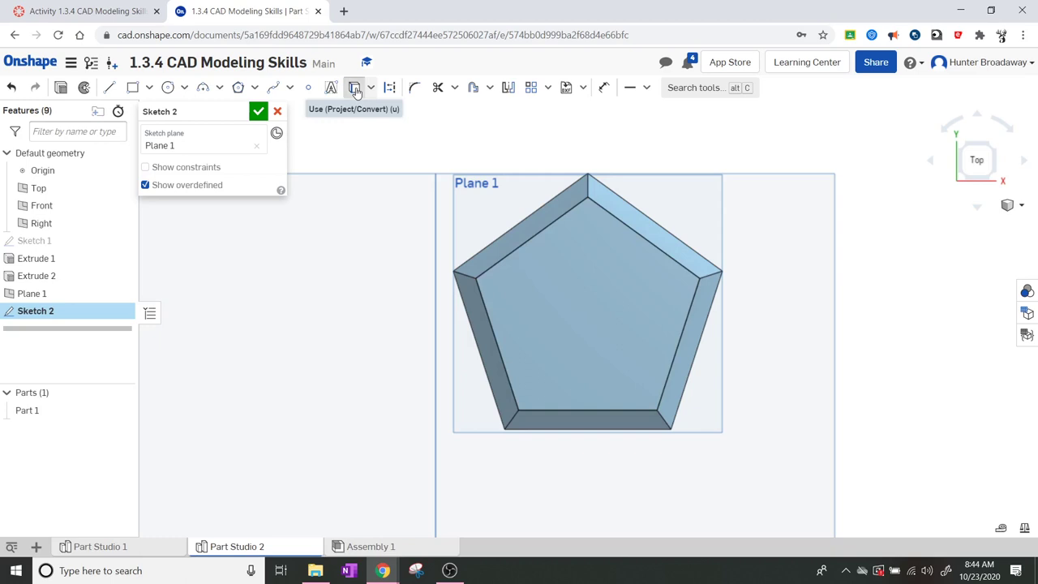
click(657, 255)
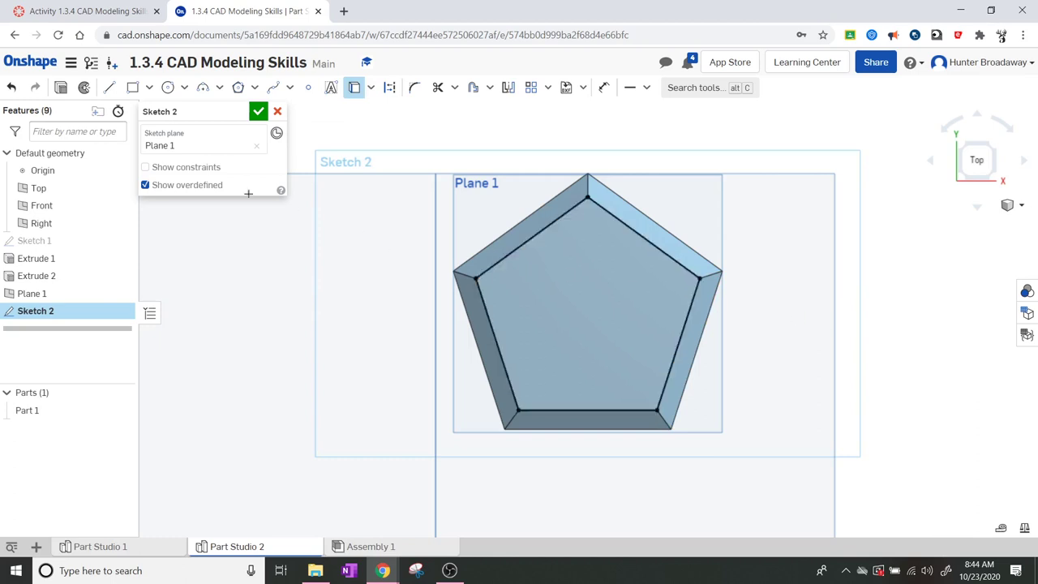
click(170, 88)
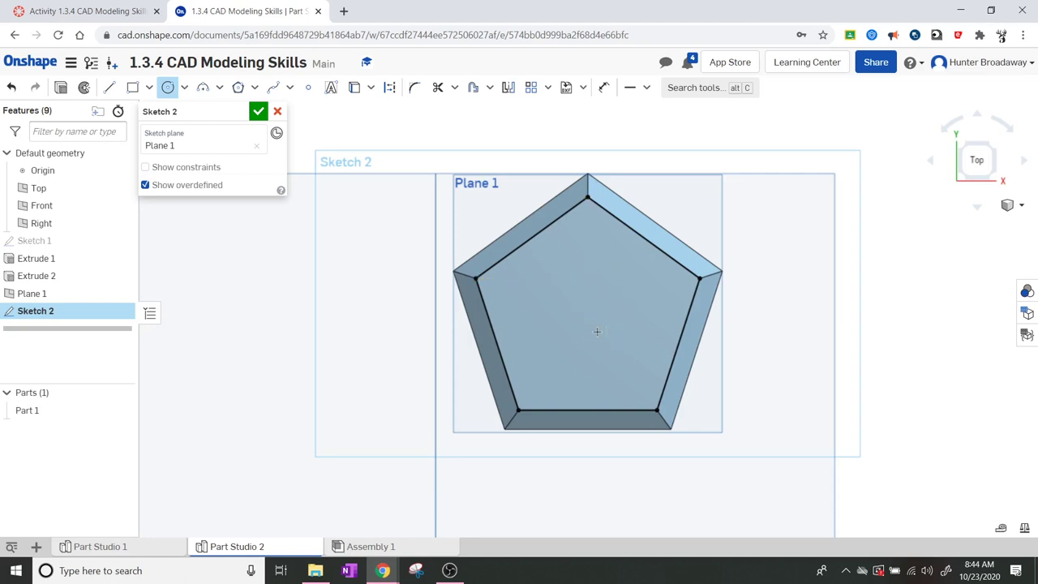
key(Escape)
click(109, 88)
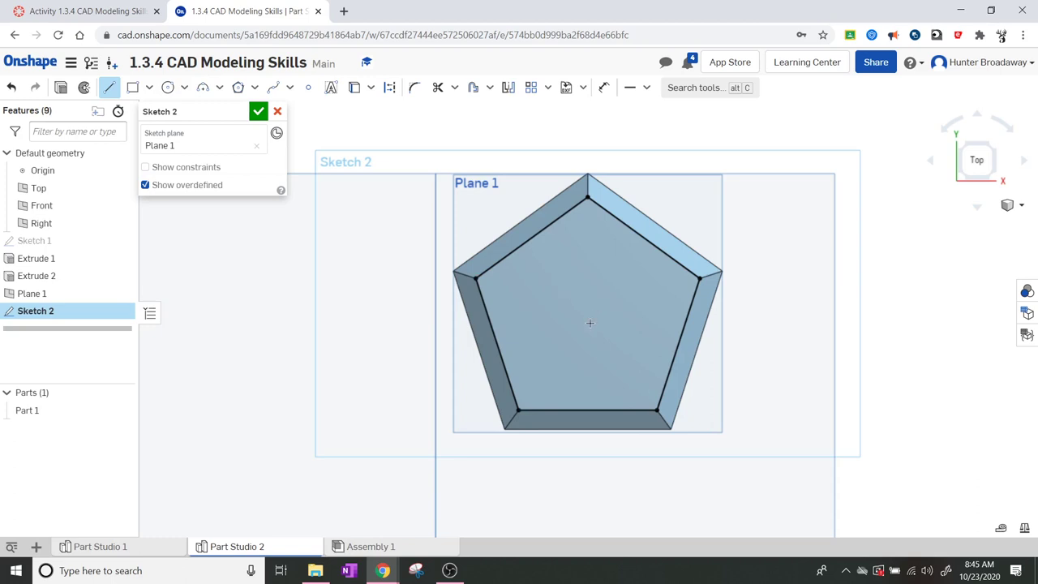
key(Escape)
Sketch a corner rectangle about 2.03 by 1.93 in around the pentagon, following the outline of the offset plane.
click(132, 87)
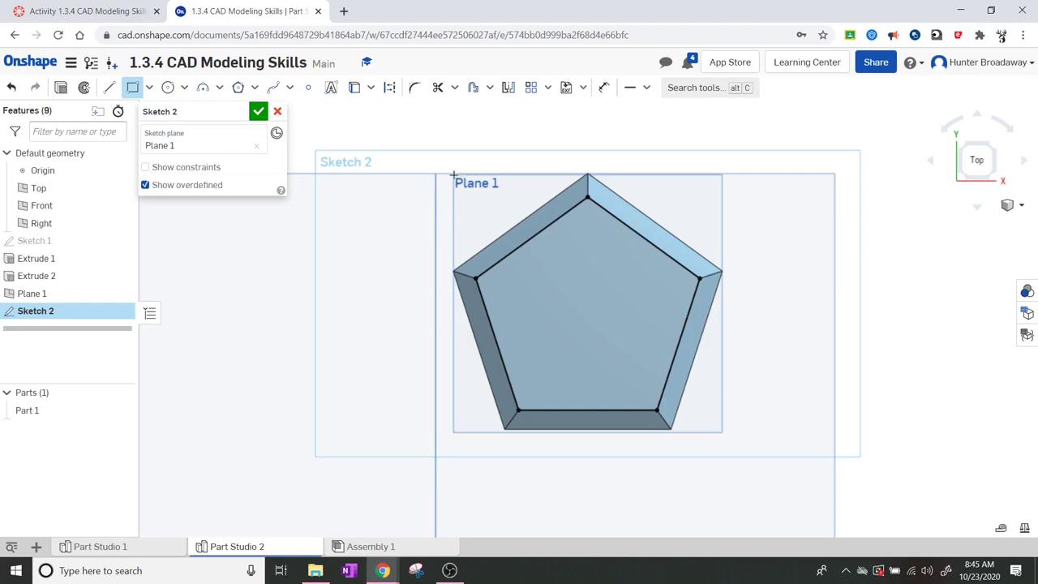
click(454, 173)
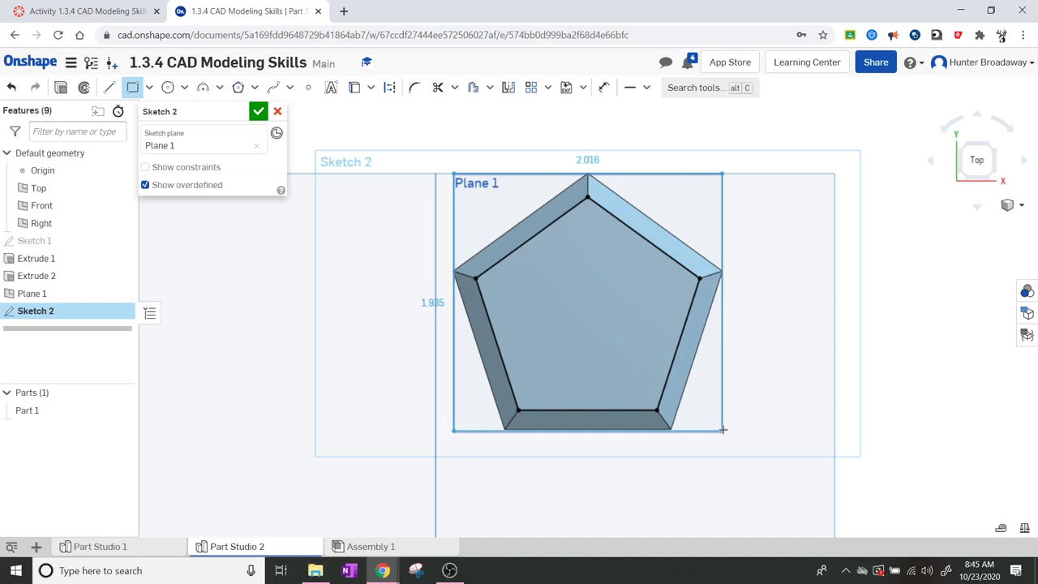
click(723, 430)
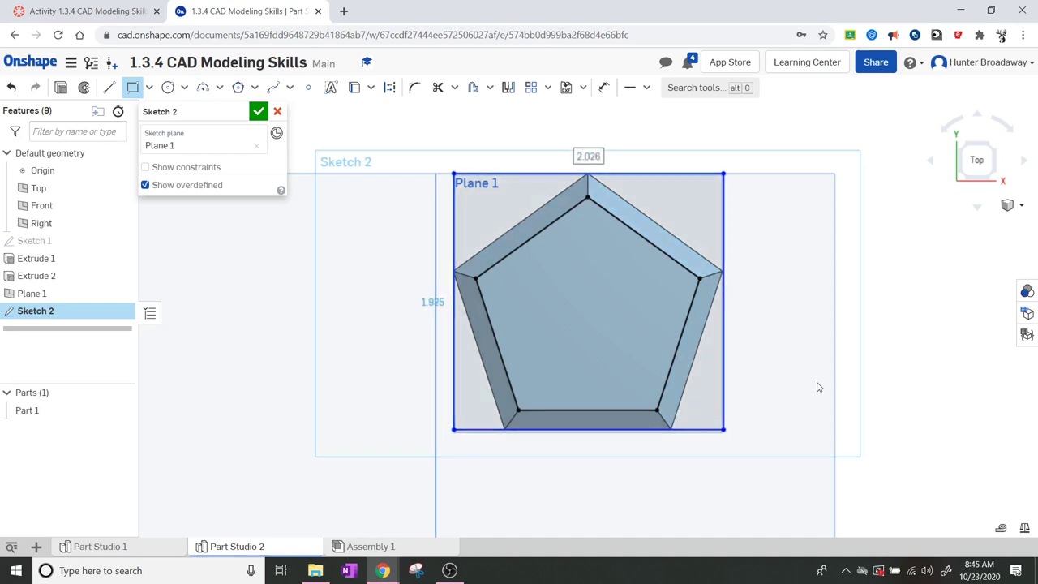
key(Escape)
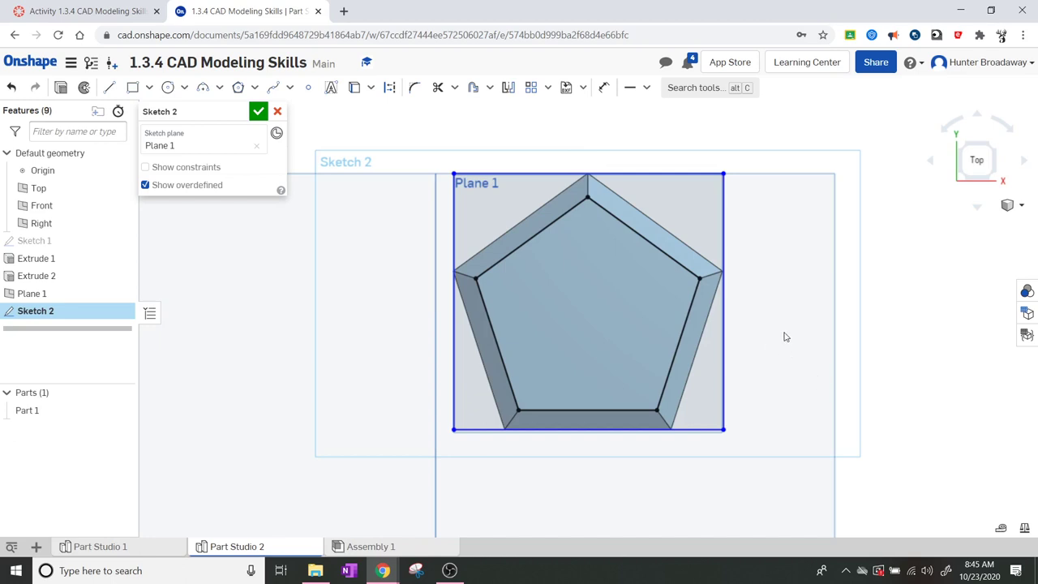
Convert all four sides of the rectangle around the pentagon to construction lines.
right_click(670, 172)
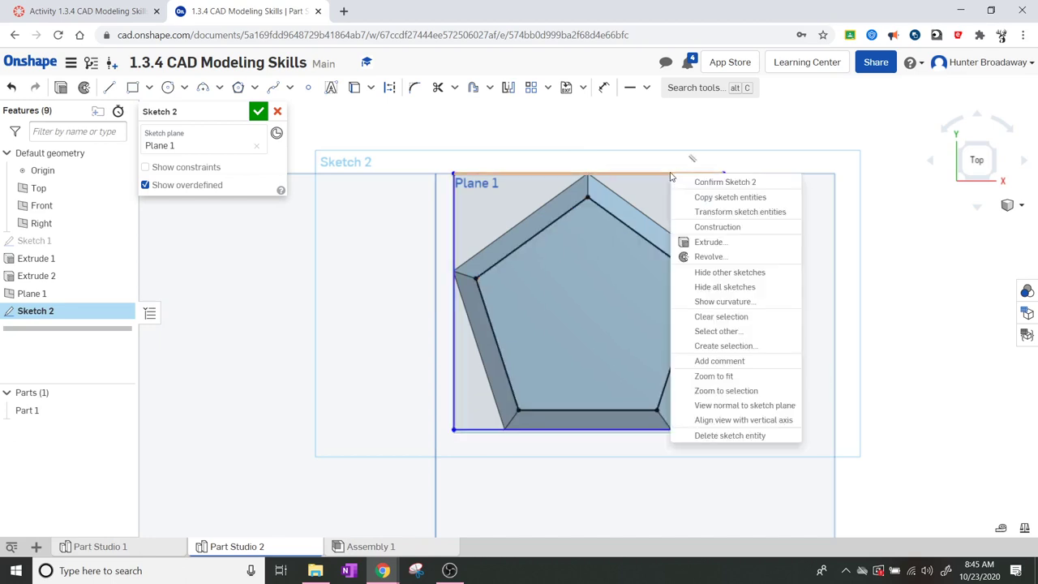
click(726, 229)
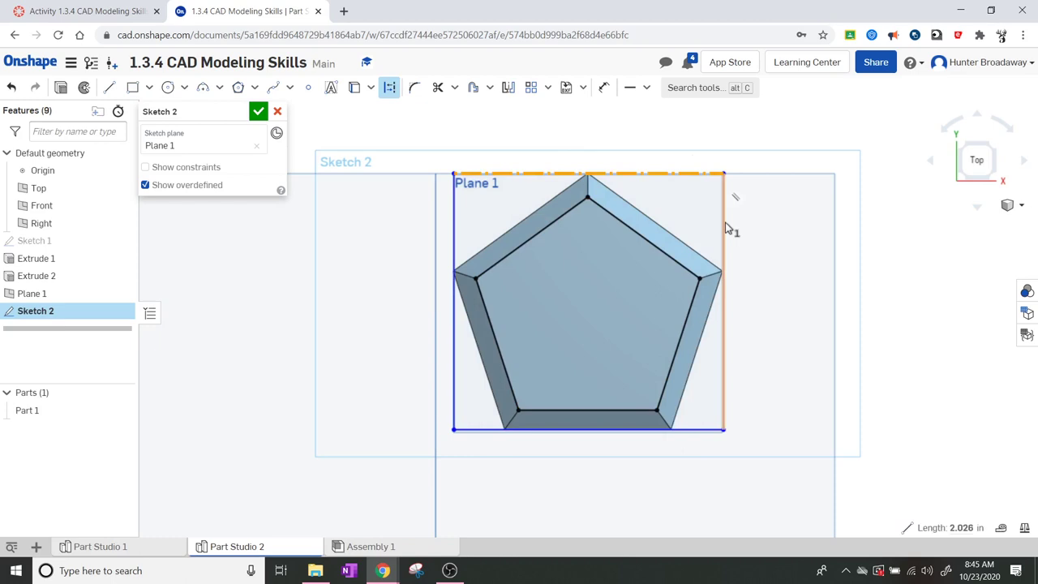
right_click(726, 229)
click(767, 278)
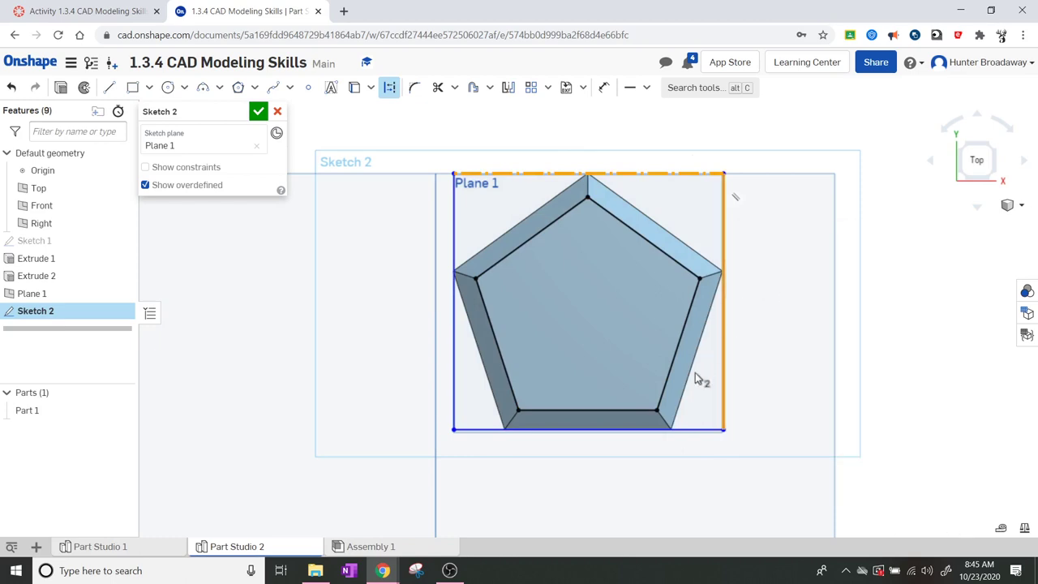
right_click(695, 430)
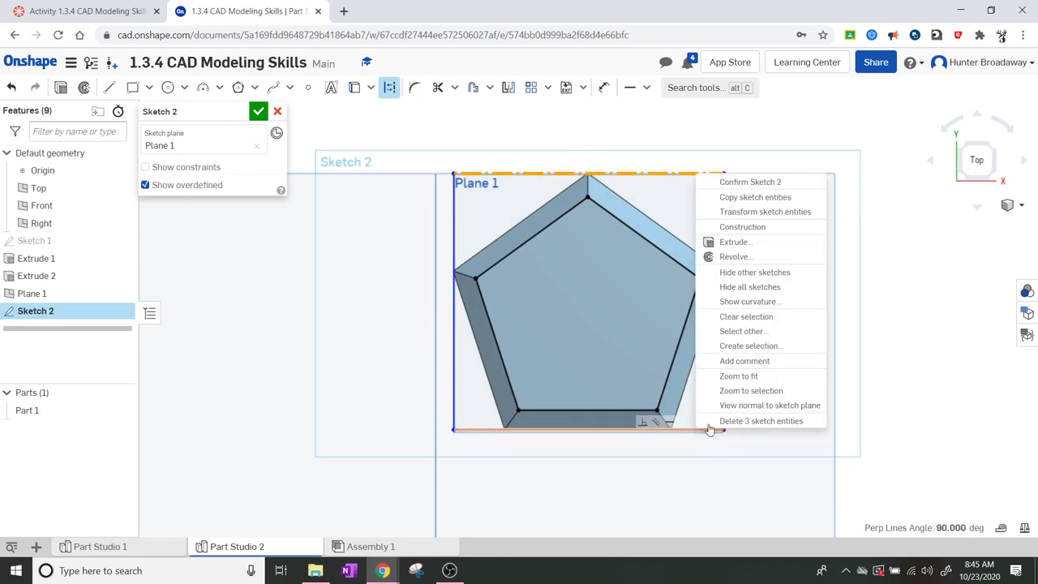
click(742, 228)
right_click(454, 372)
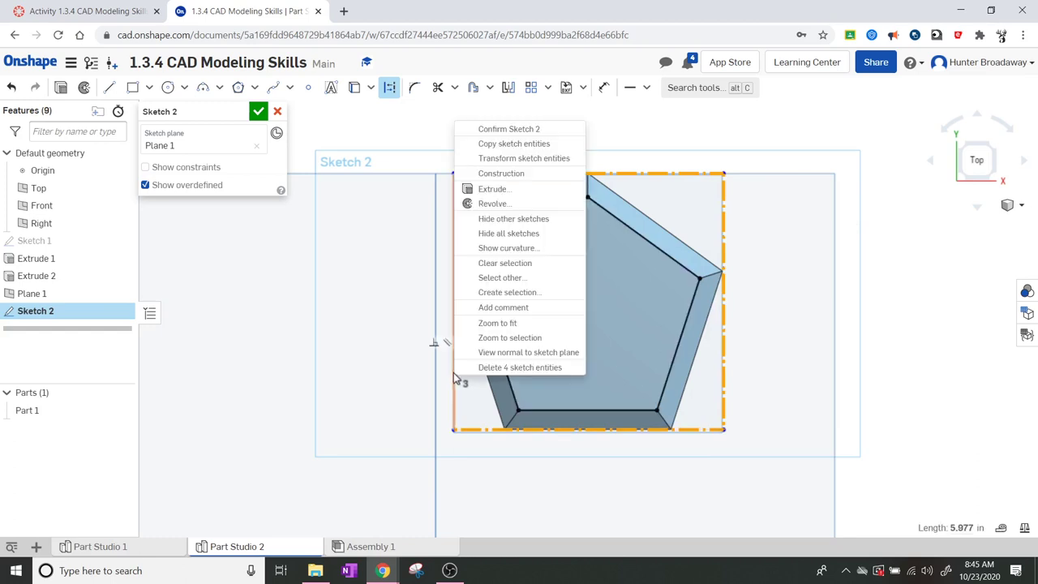
click(502, 174)
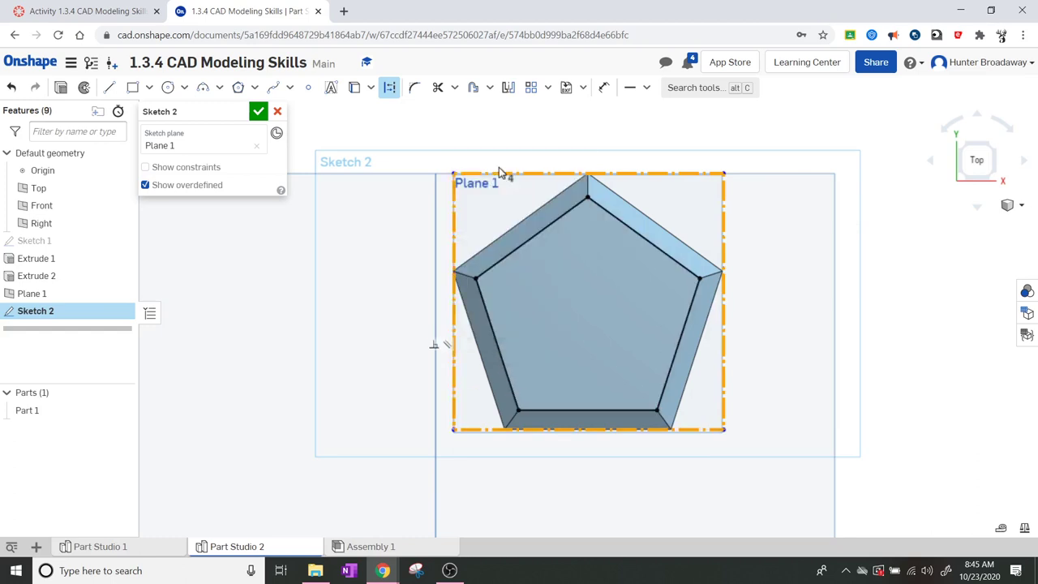
click(167, 91)
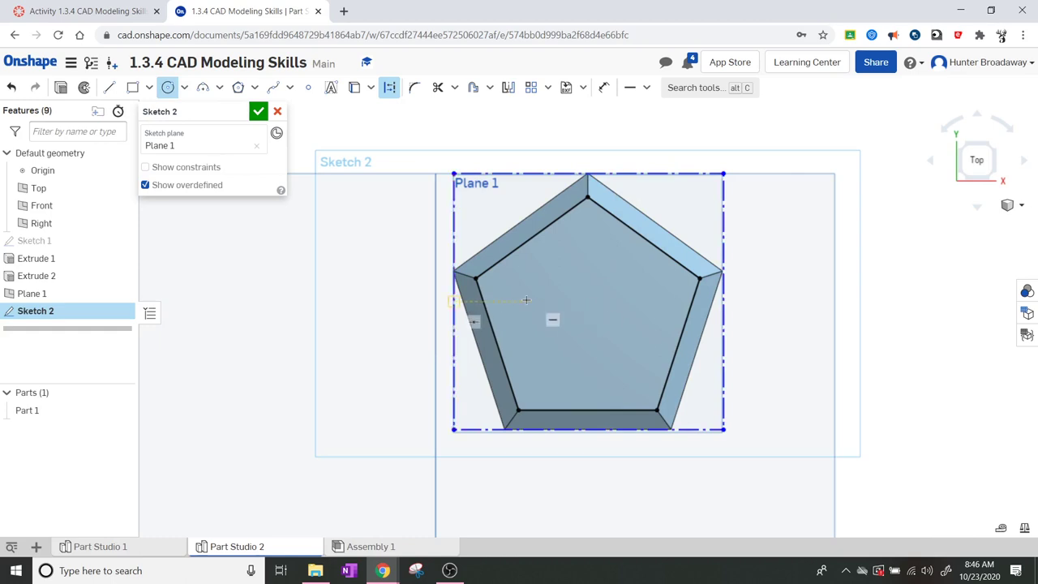
click(587, 302)
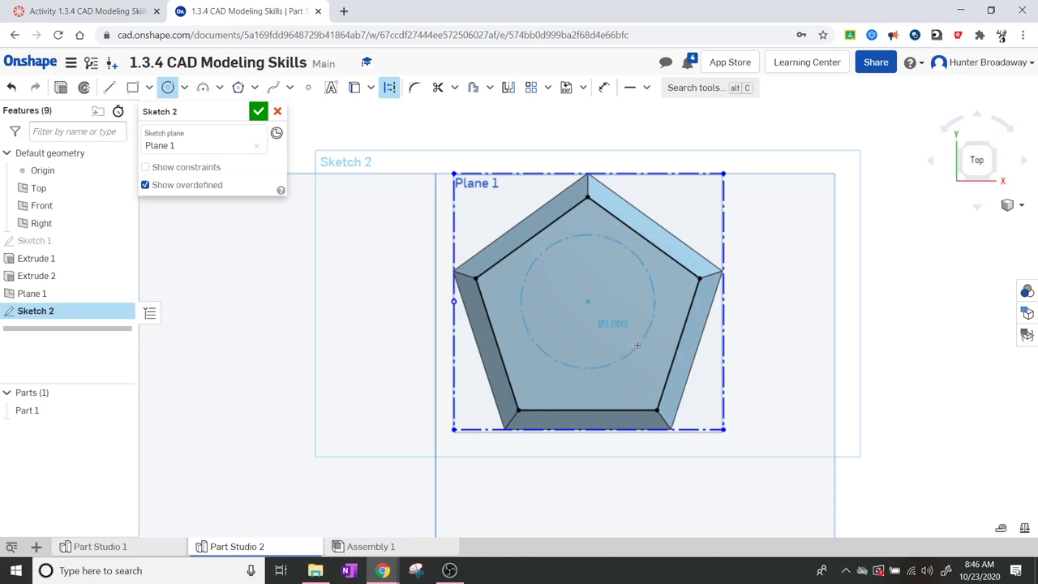
key(Escape)
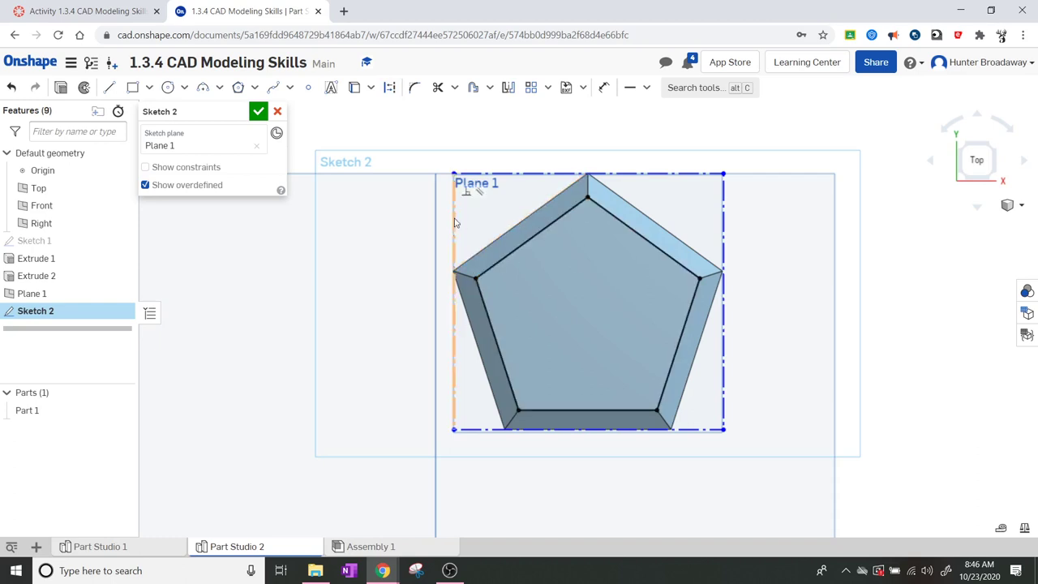
Undo the construction conversion and the rectangle, leaving only the projected pentagon in the sketch.
key(ctrl+z)
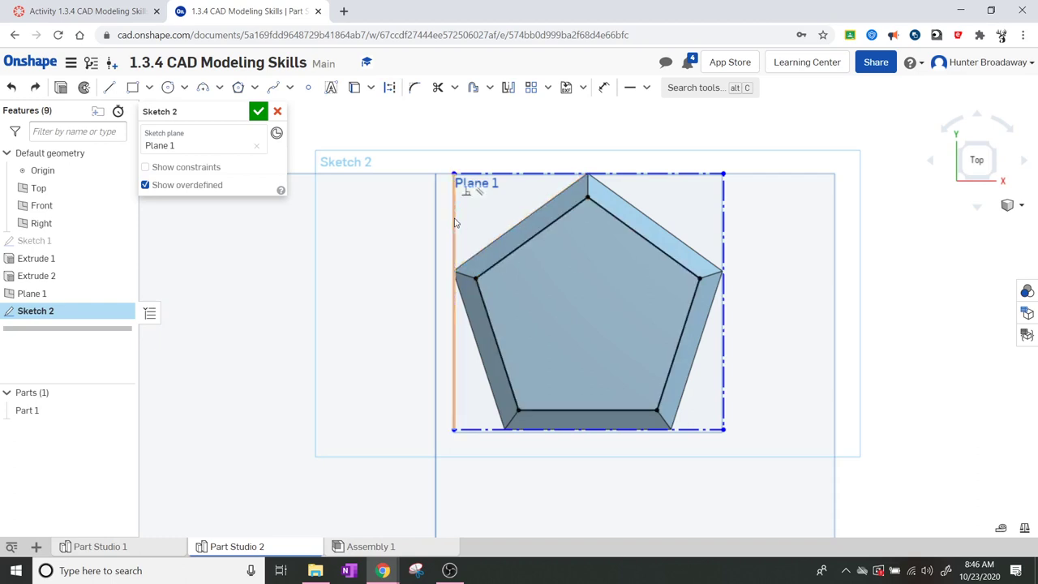
key(ctrl+z)
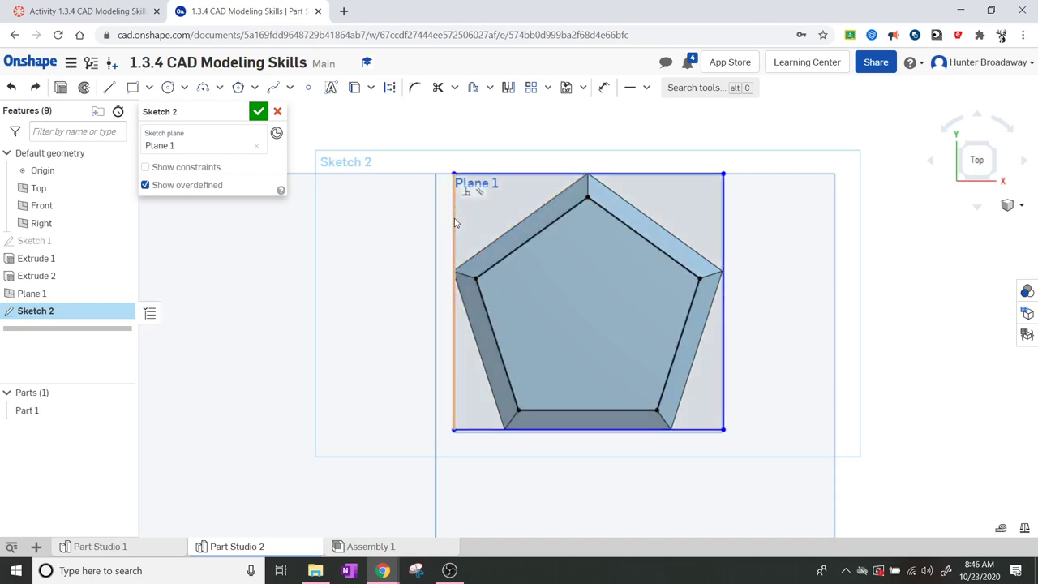
key(ctrl+z)
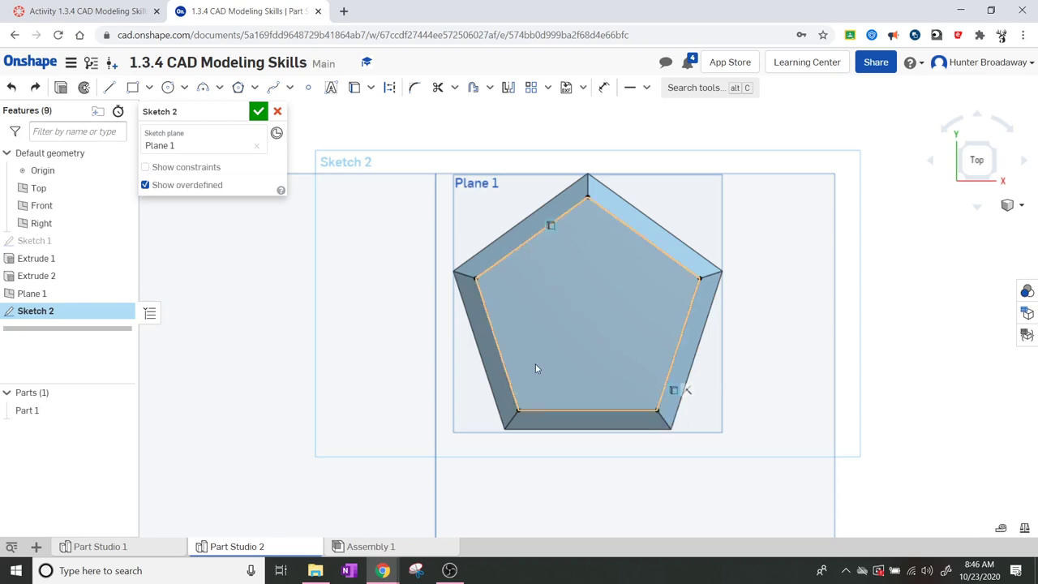
click(654, 253)
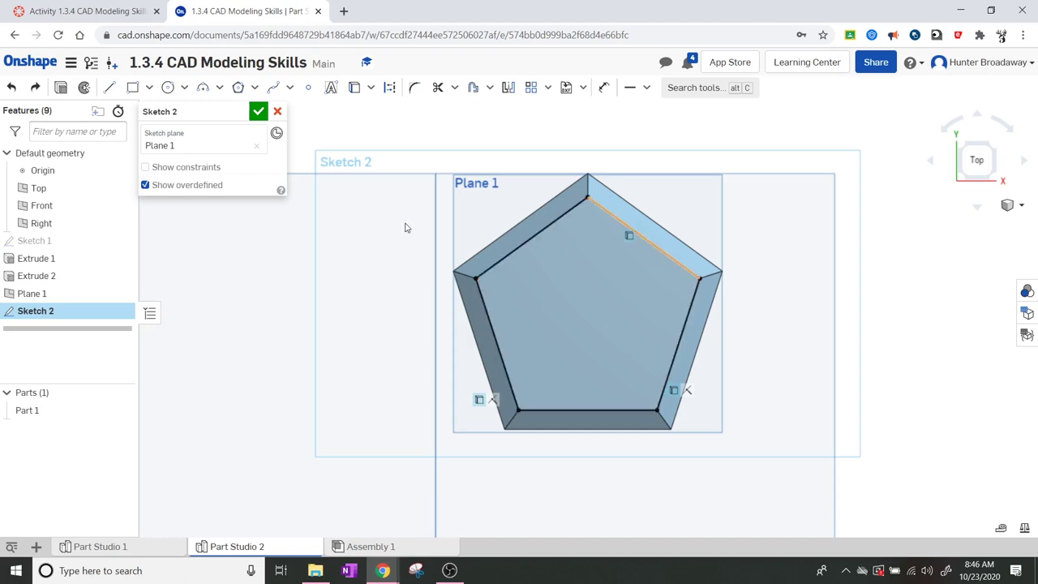
Sketch three lines about 1.60 in long from the left and two lower pentagon corners to the midpoints of their opposite sides.
click(109, 86)
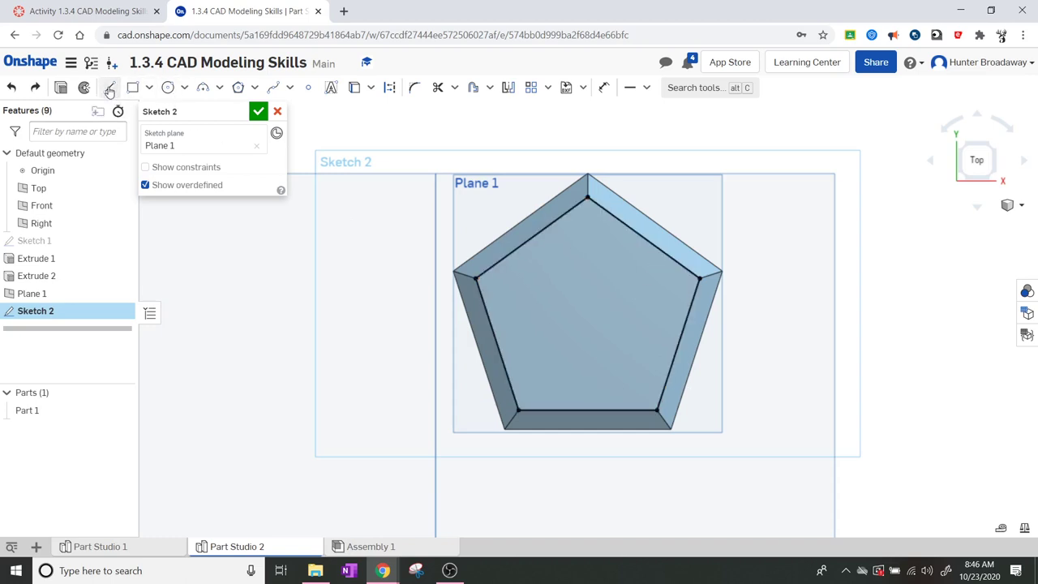
click(476, 278)
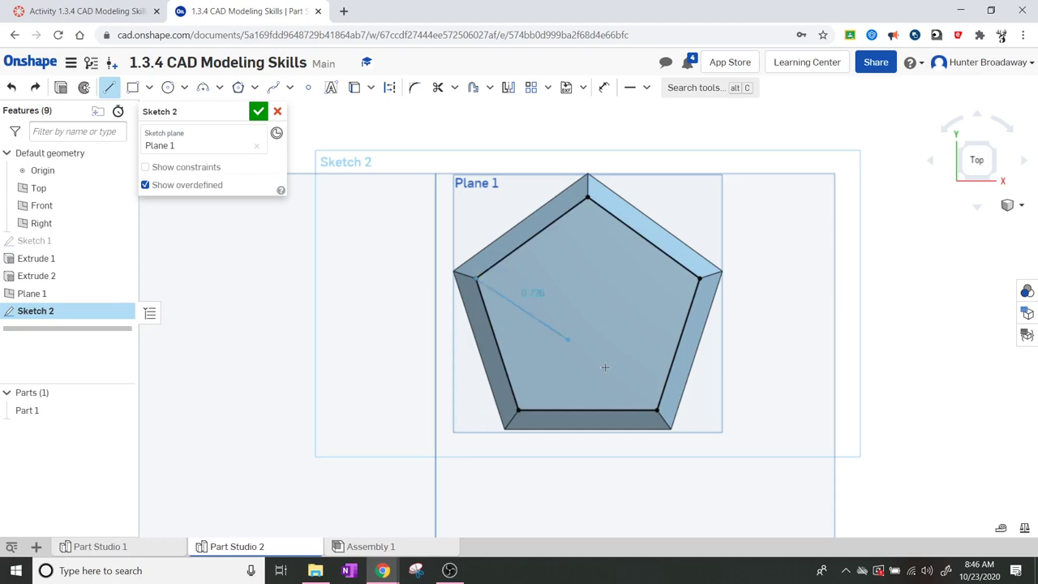
click(678, 344)
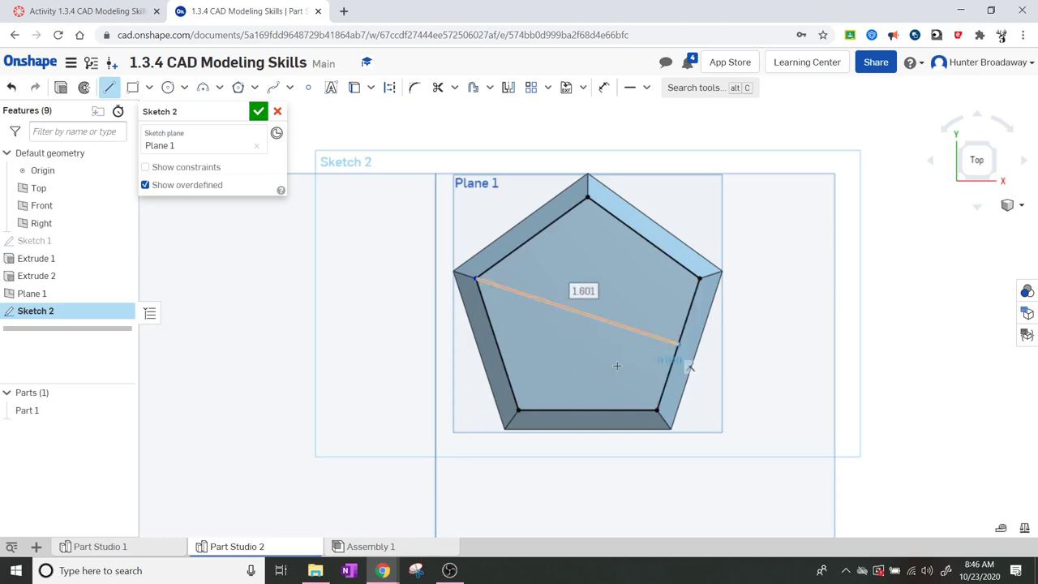
key(Escape)
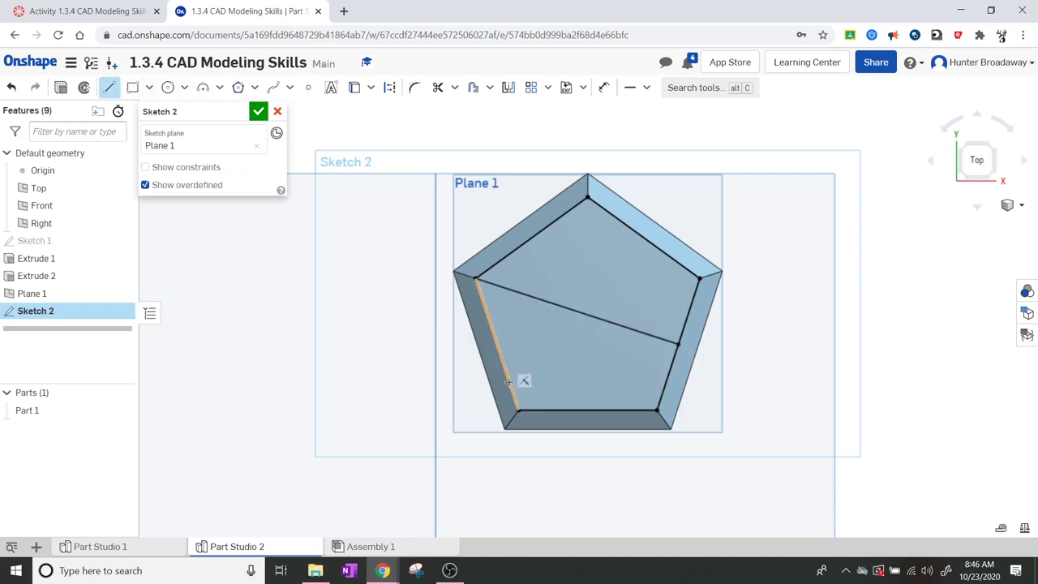
click(519, 410)
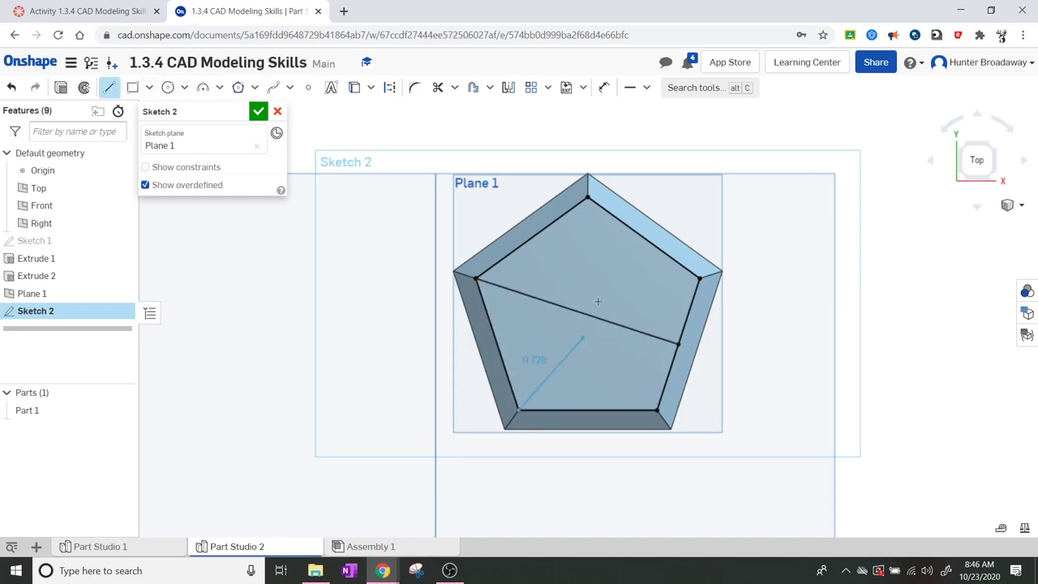
click(643, 238)
key(Escape)
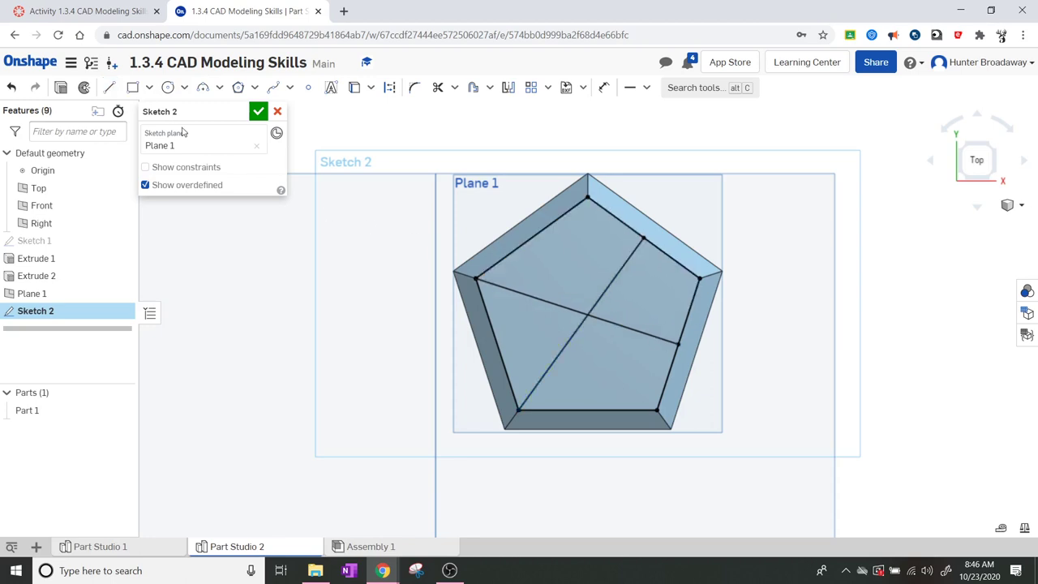
click(109, 86)
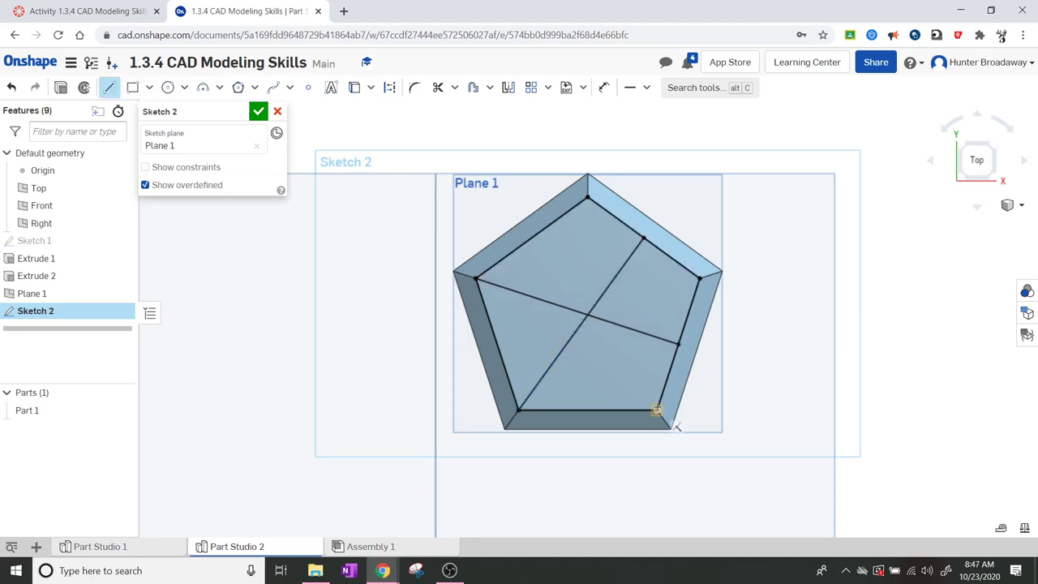
click(657, 409)
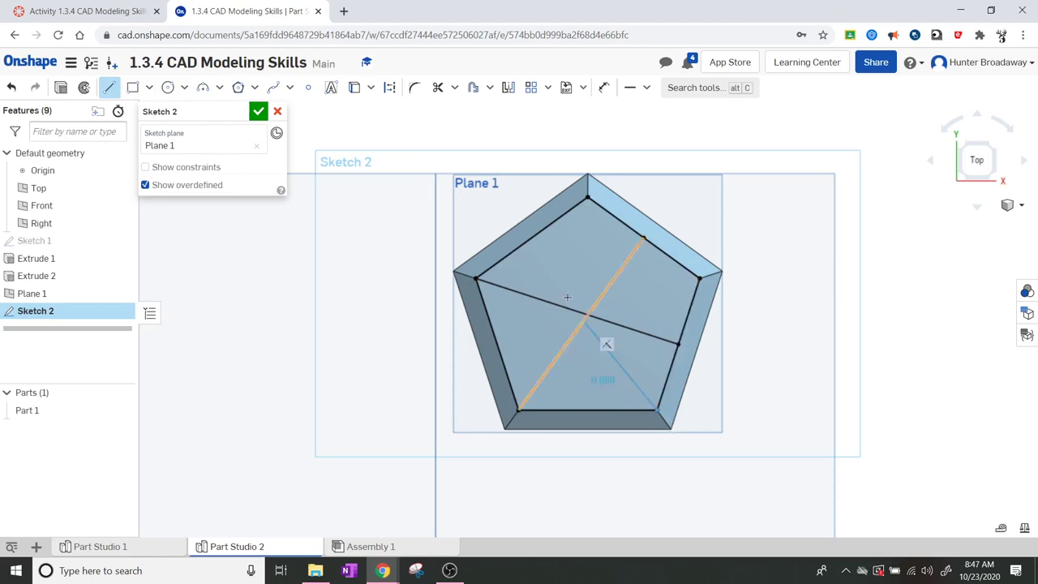
click(531, 239)
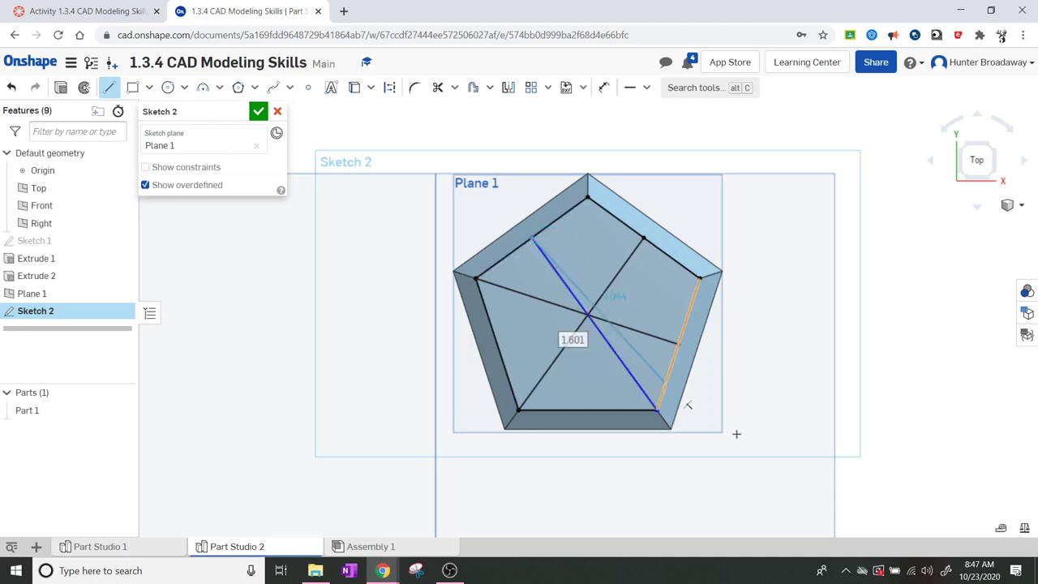
key(Escape)
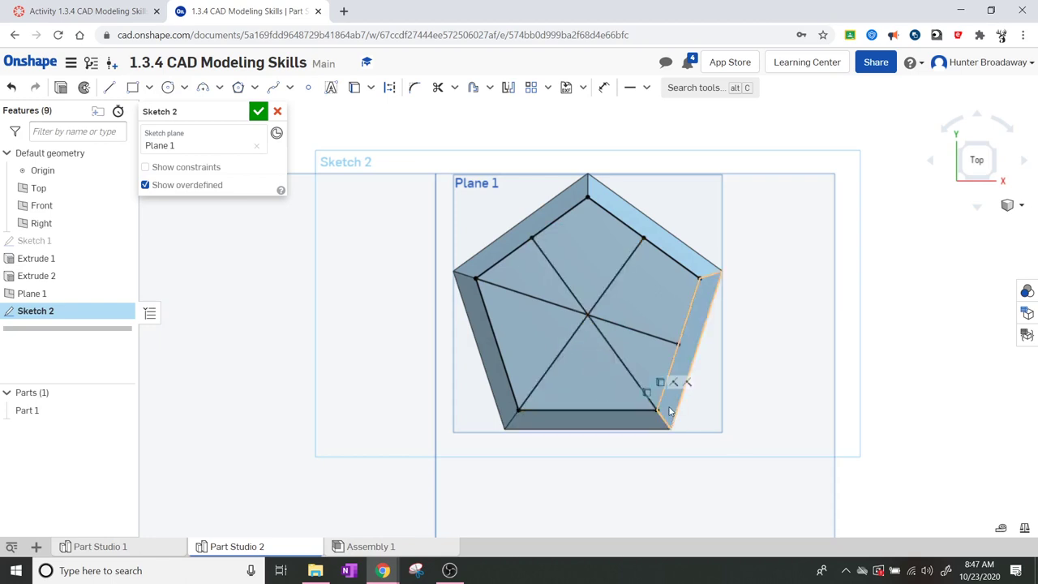
Convert the three crossing lines inside the pentagon to construction geometry.
right_click(613, 283)
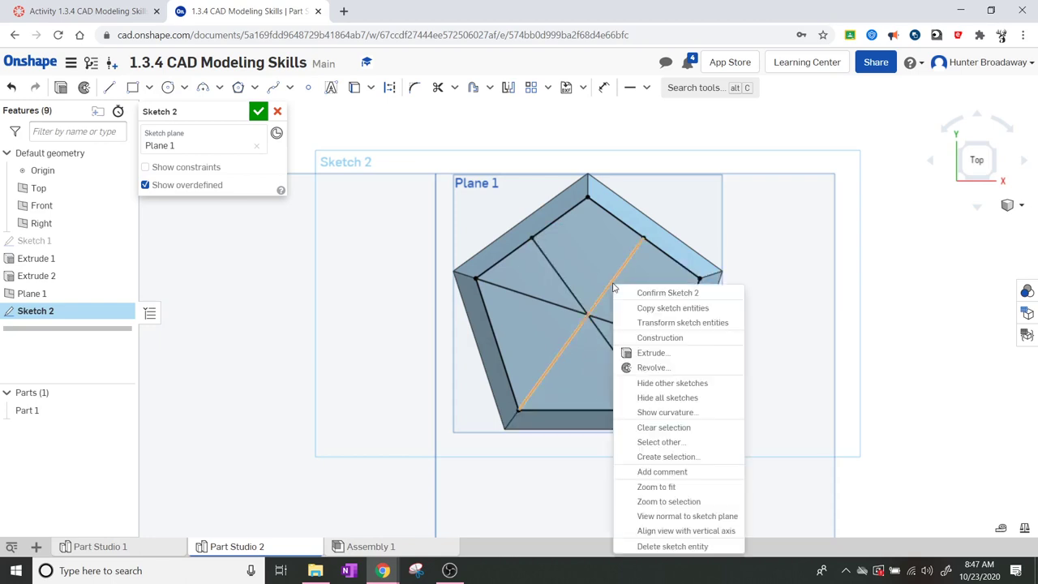
click(629, 325)
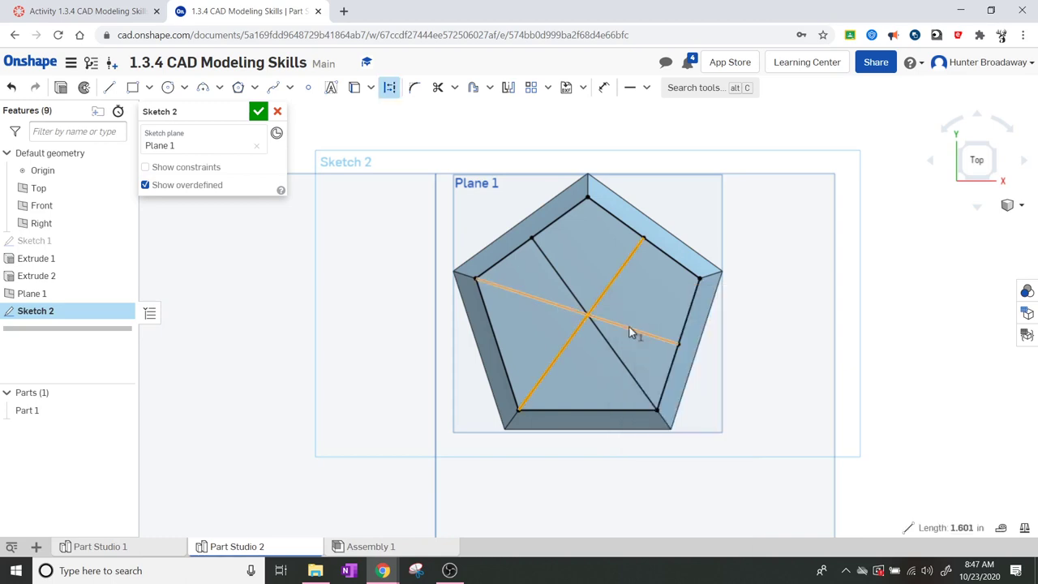
right_click(629, 328)
click(673, 127)
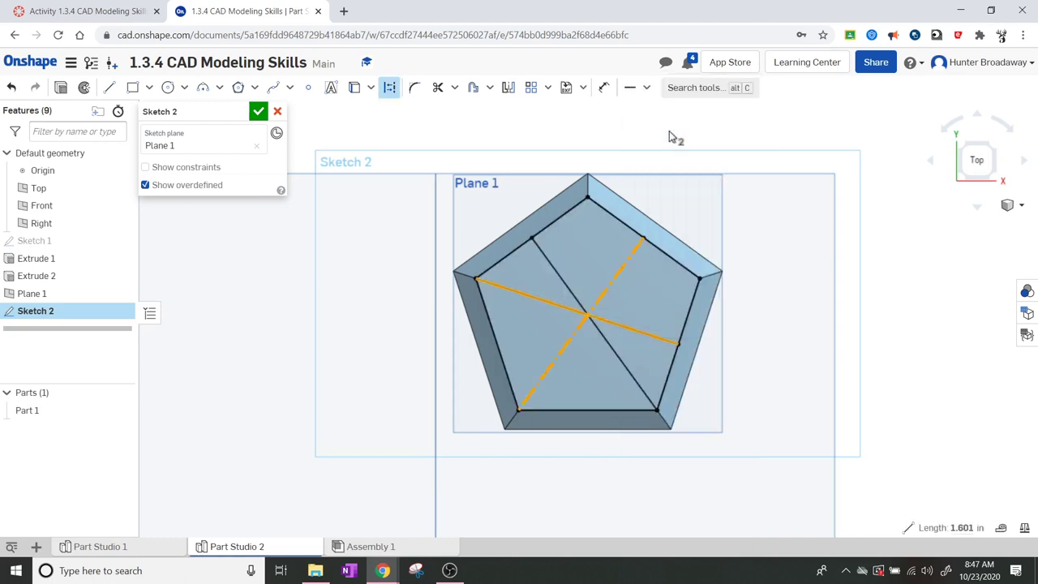
right_click(557, 272)
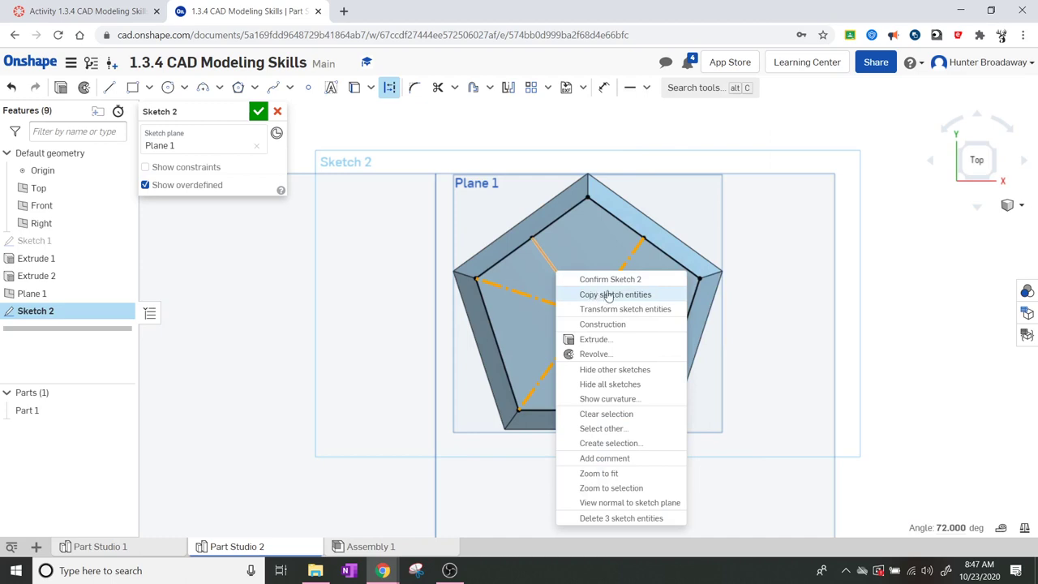
click(613, 324)
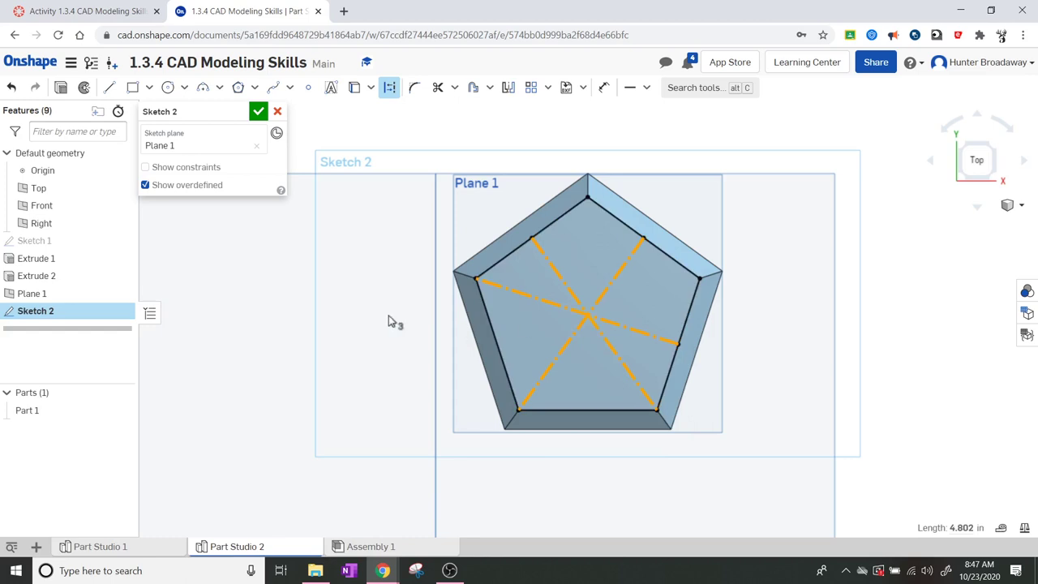
Sketch a circle about 1.31 in in diameter centered on the construction lines' intersection and make it regular, non-construction geometry.
click(168, 87)
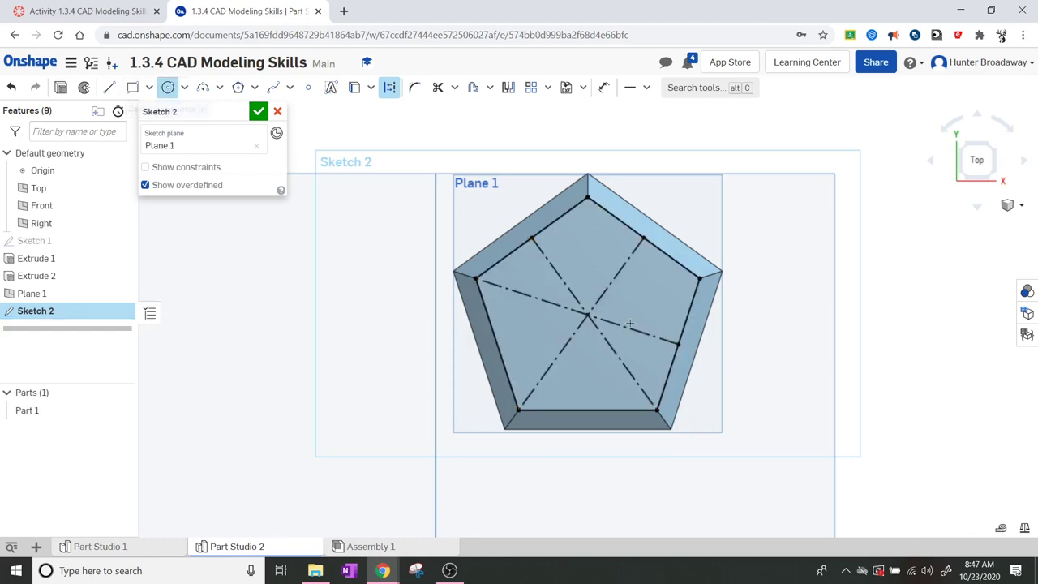
click(588, 302)
click(617, 233)
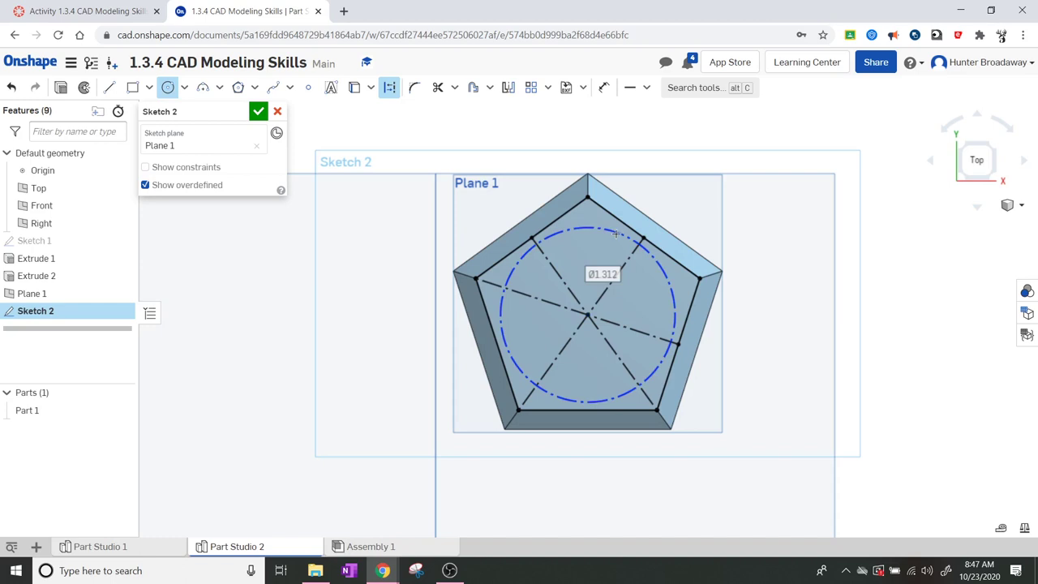
key(Escape)
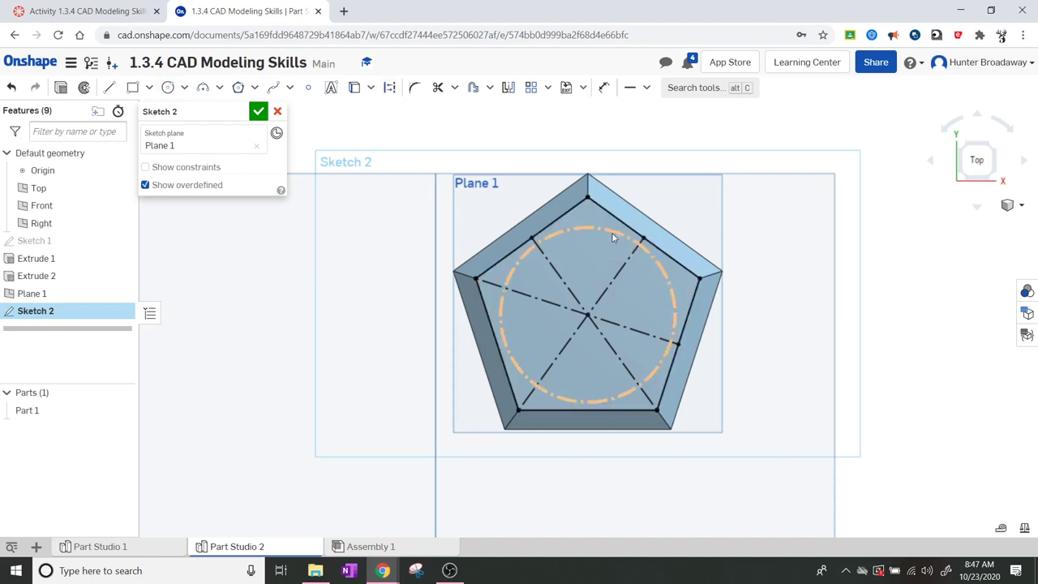
right_click(612, 237)
click(638, 289)
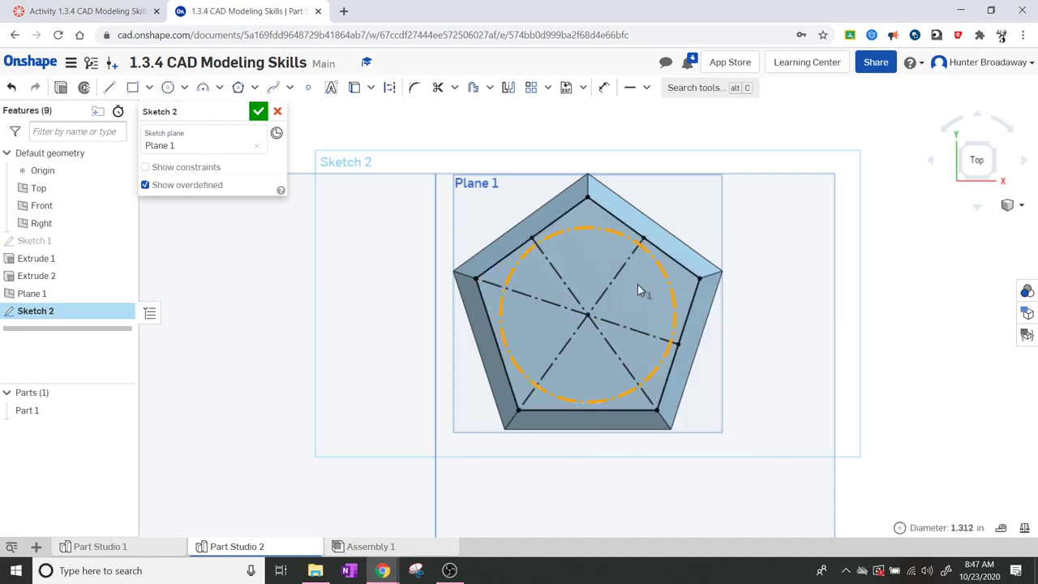
click(925, 319)
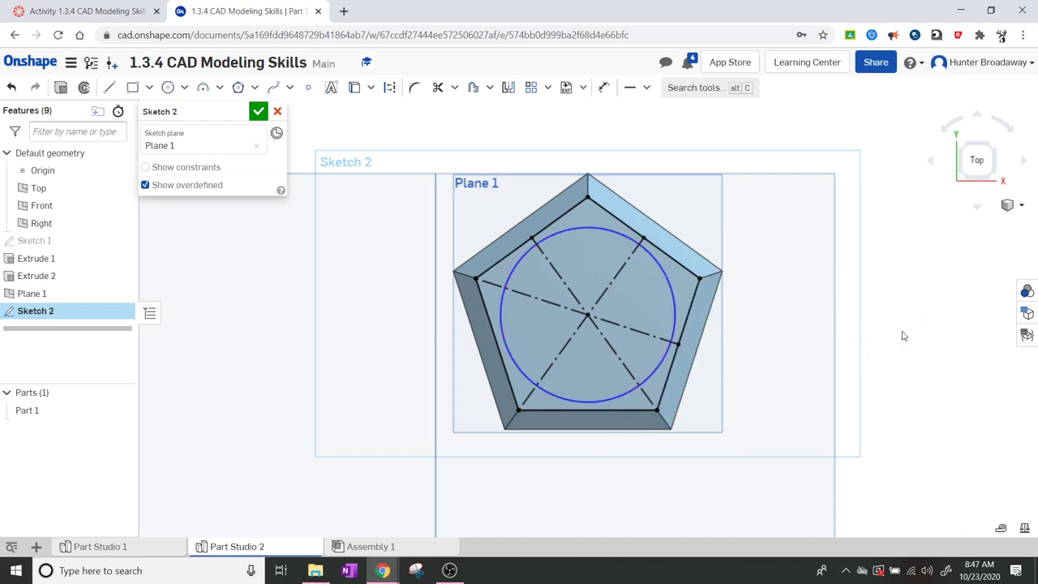
Inspect the circle sketch above the part in an isometric view.
click(998, 171)
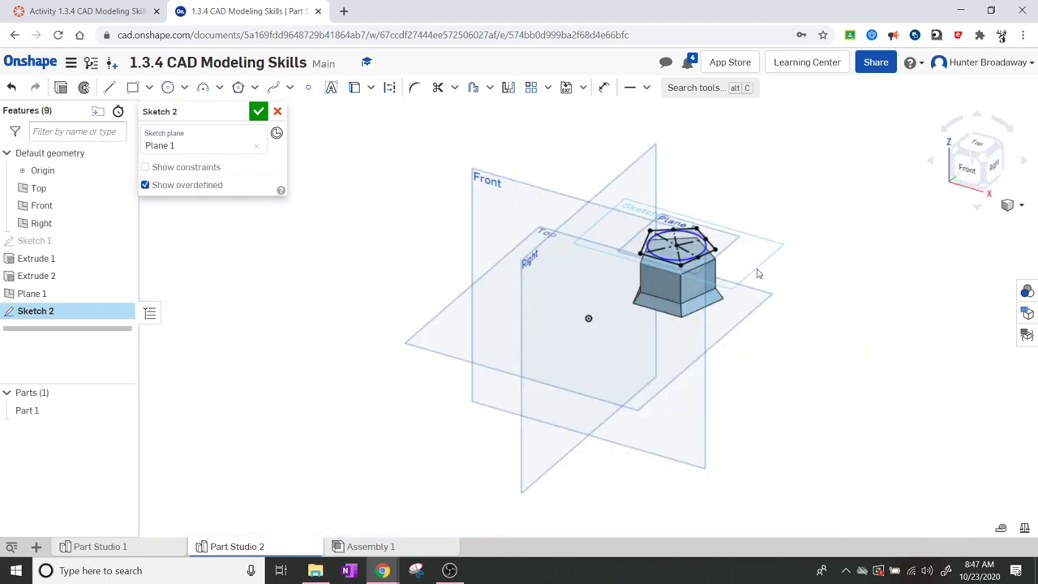
key(f)
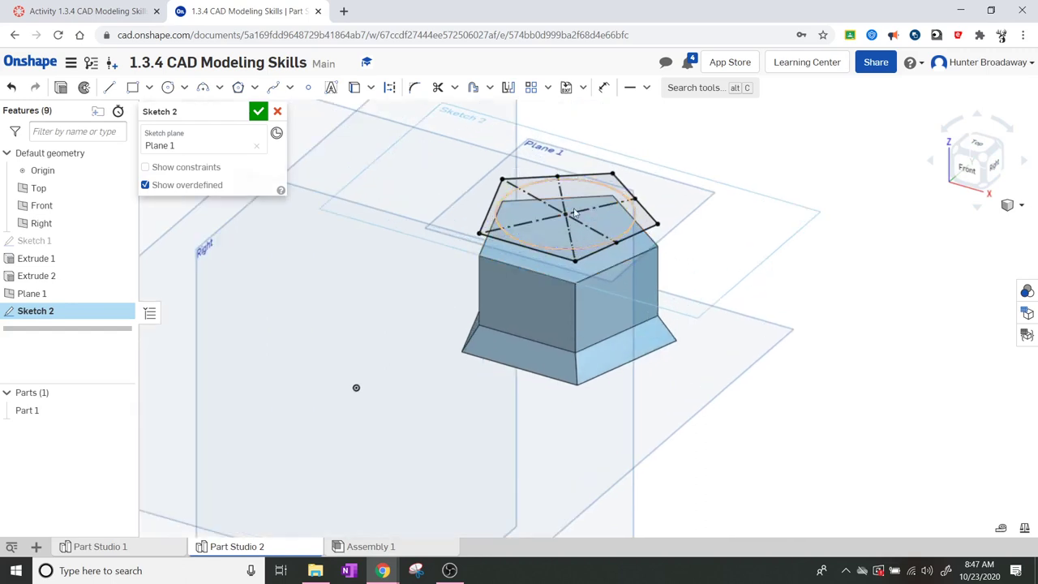
Finish the circle sketch and loft from the part's pentagonal top face to the sketched circle, adding it to the part.
scroll(454, 197, down, 4)
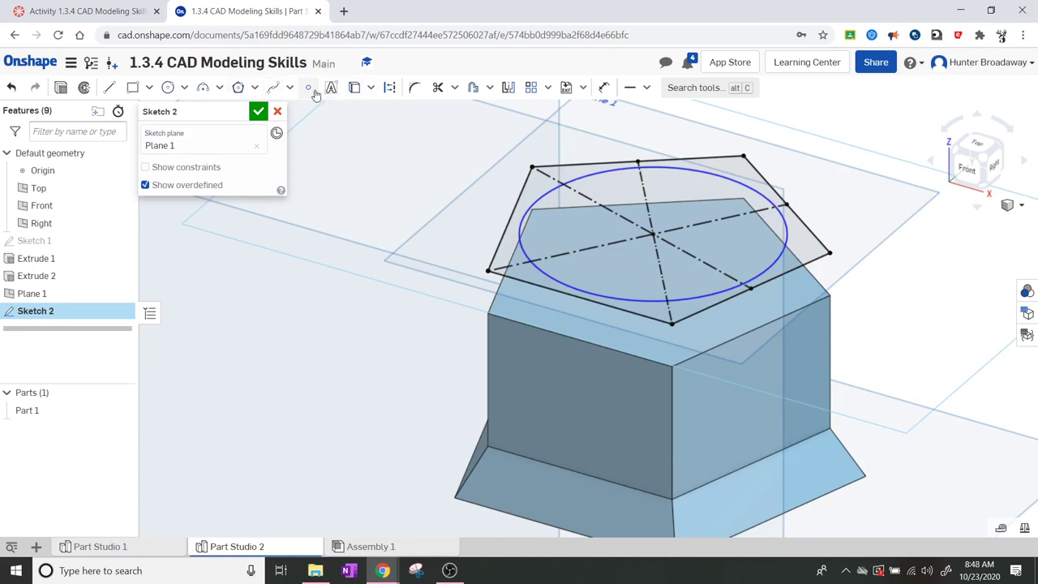
click(257, 112)
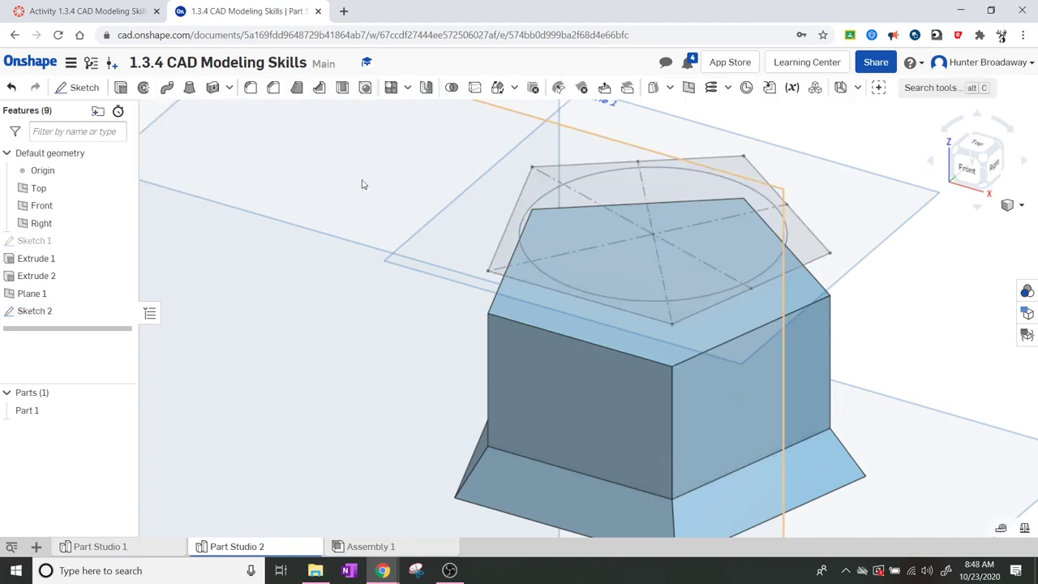
click(189, 90)
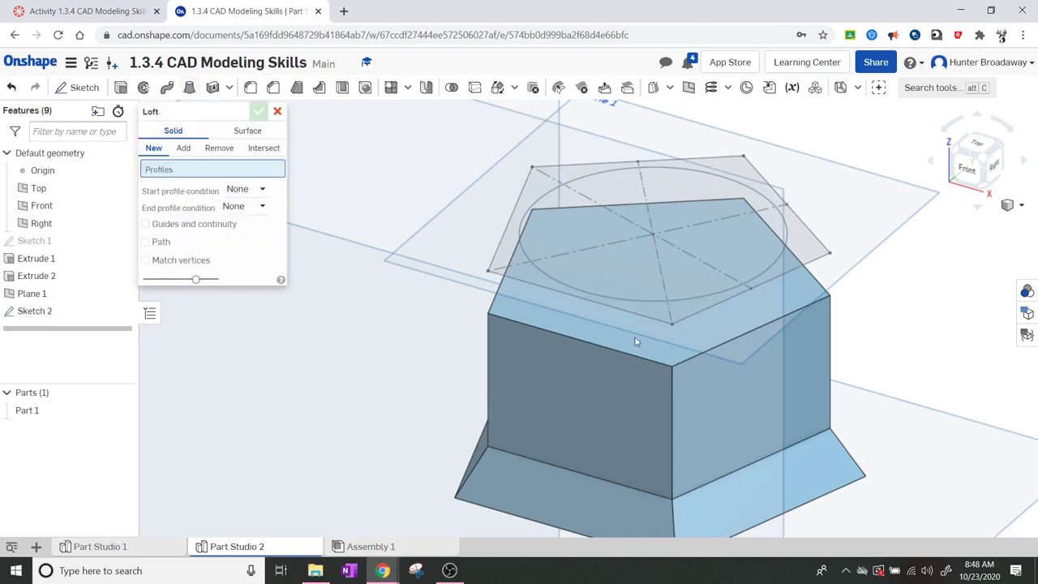
click(680, 354)
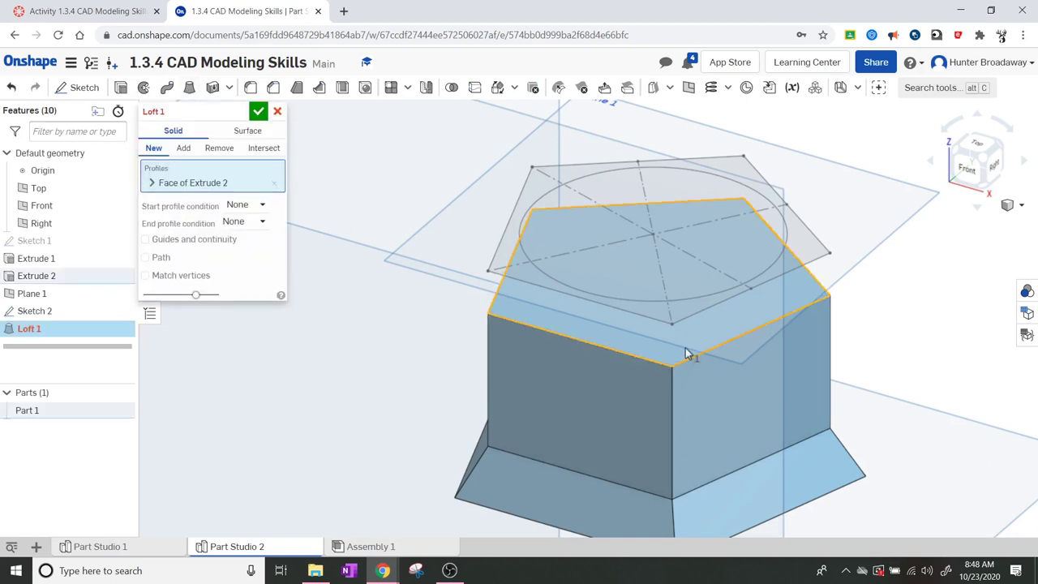
click(762, 270)
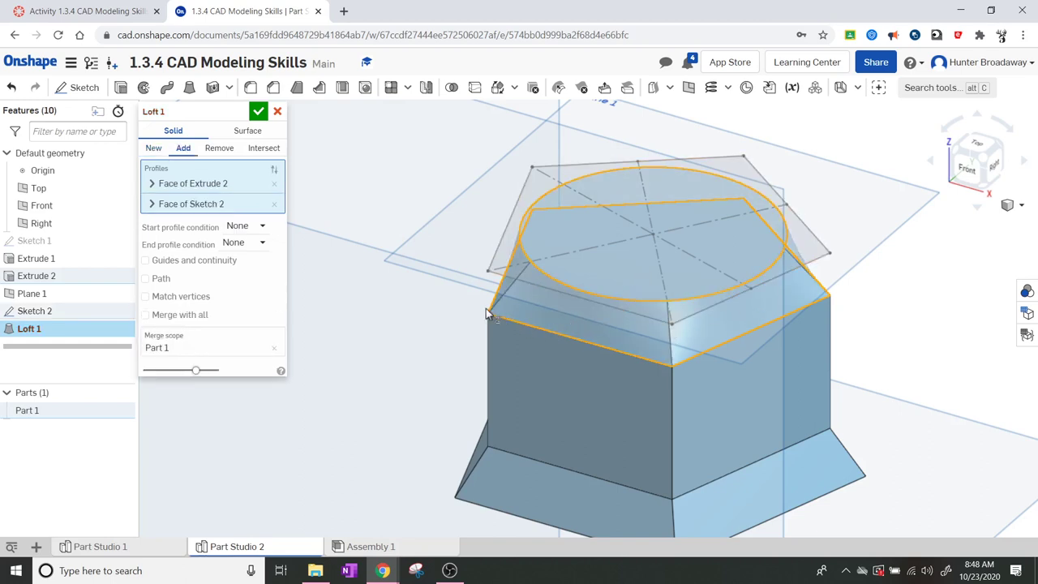
click(258, 112)
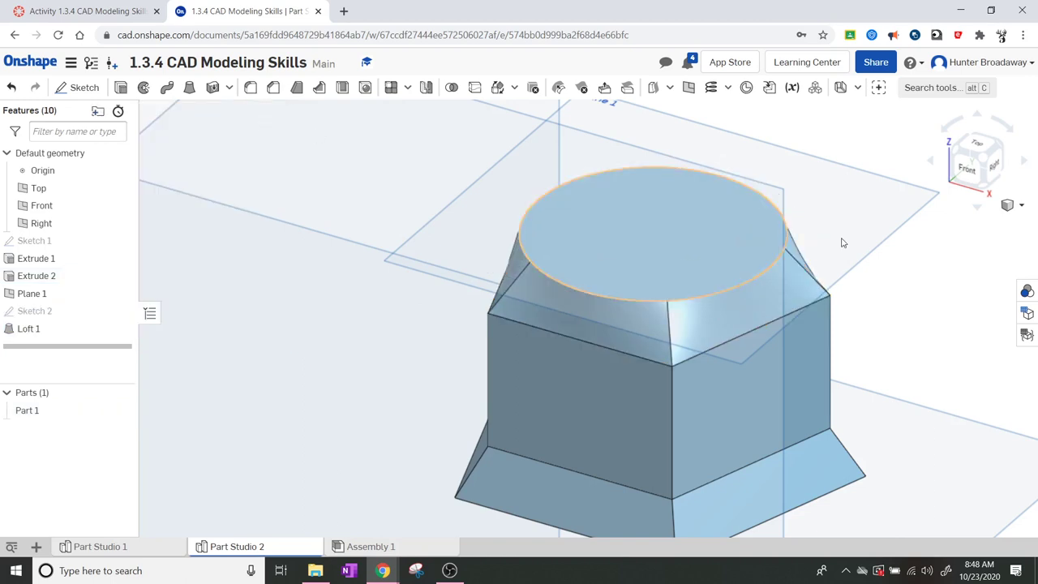
Inspect the lofted part in front and isometric views, and switch to the Canvas assignment page to read step 18 on finishing the base.
click(967, 166)
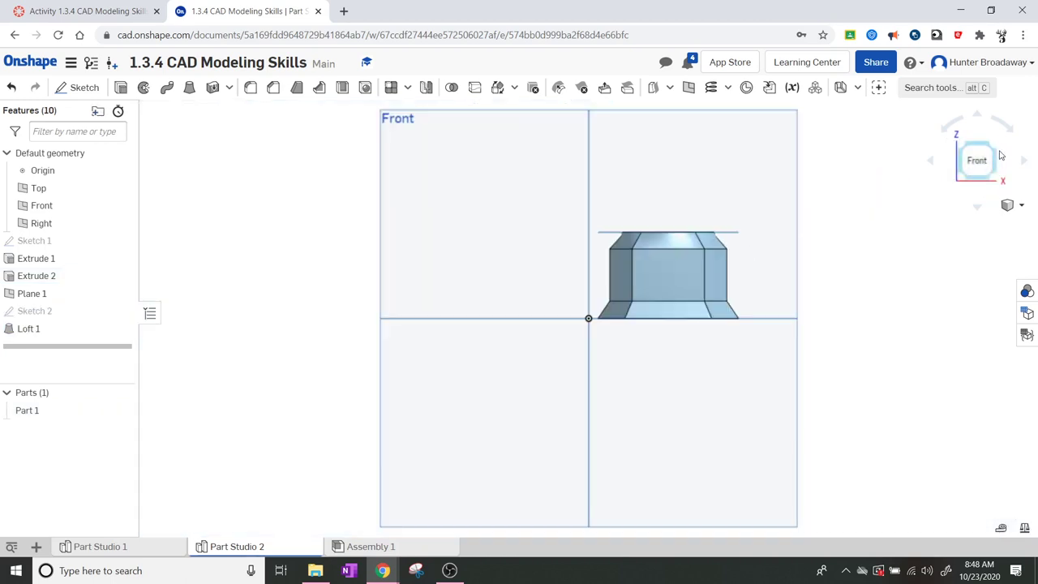
click(990, 148)
scroll(736, 252, up, 5)
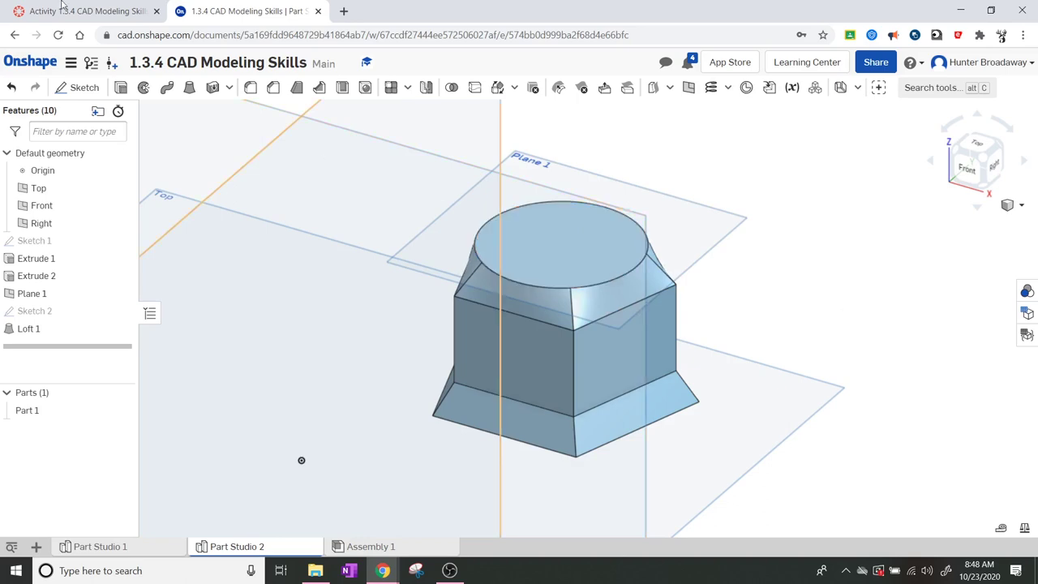
click(85, 13)
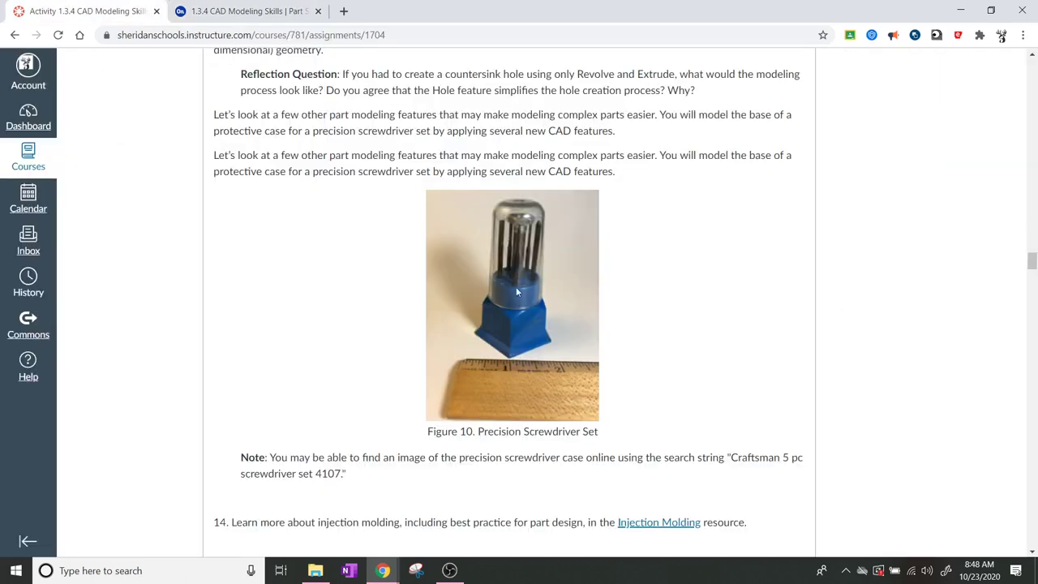
scroll(691, 382, down, 5)
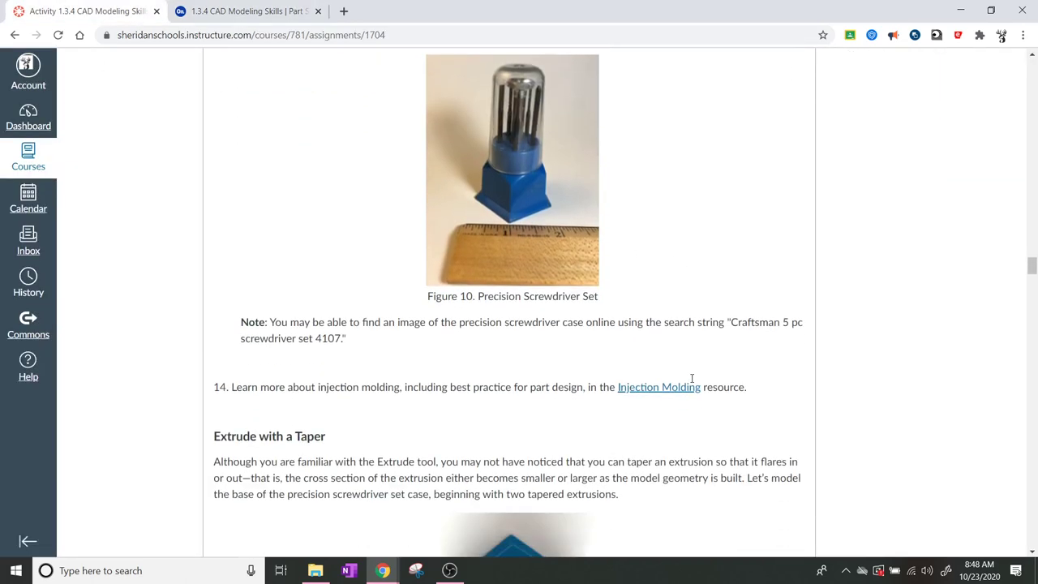
scroll(691, 382, down, 7)
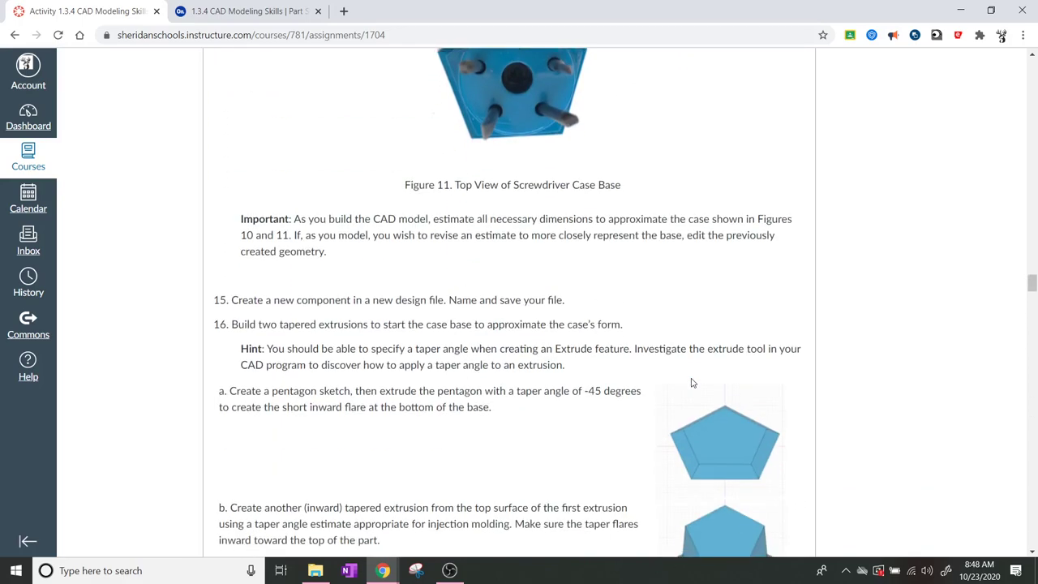
scroll(591, 353, down, 10)
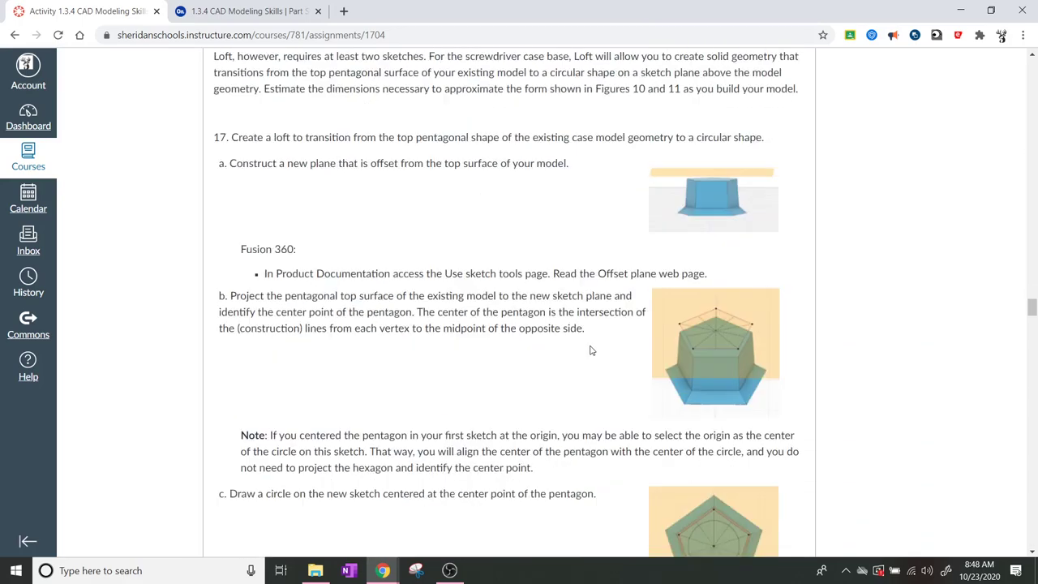
scroll(591, 351, down, 5)
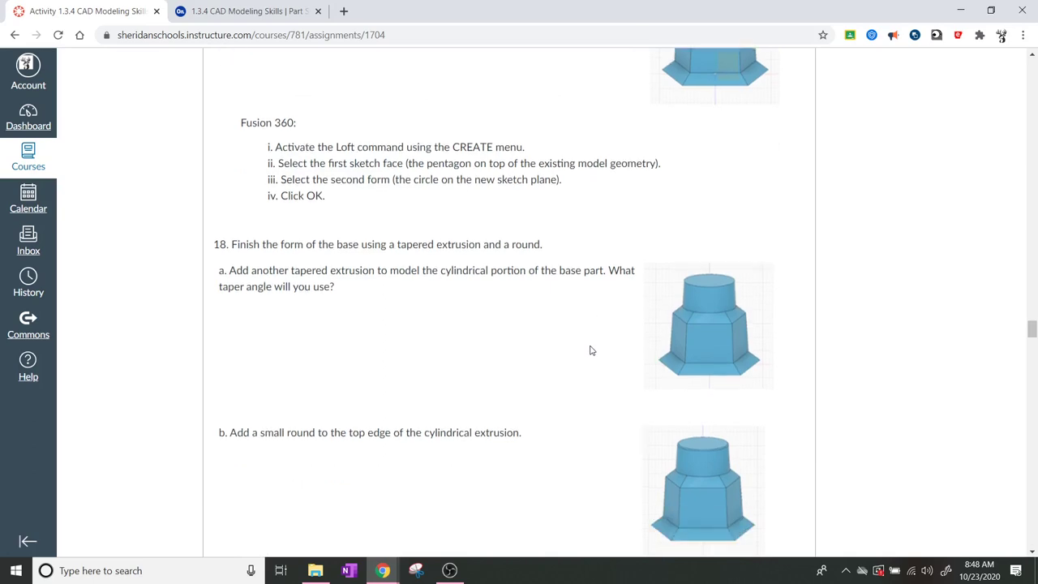
scroll(600, 318, down, 1)
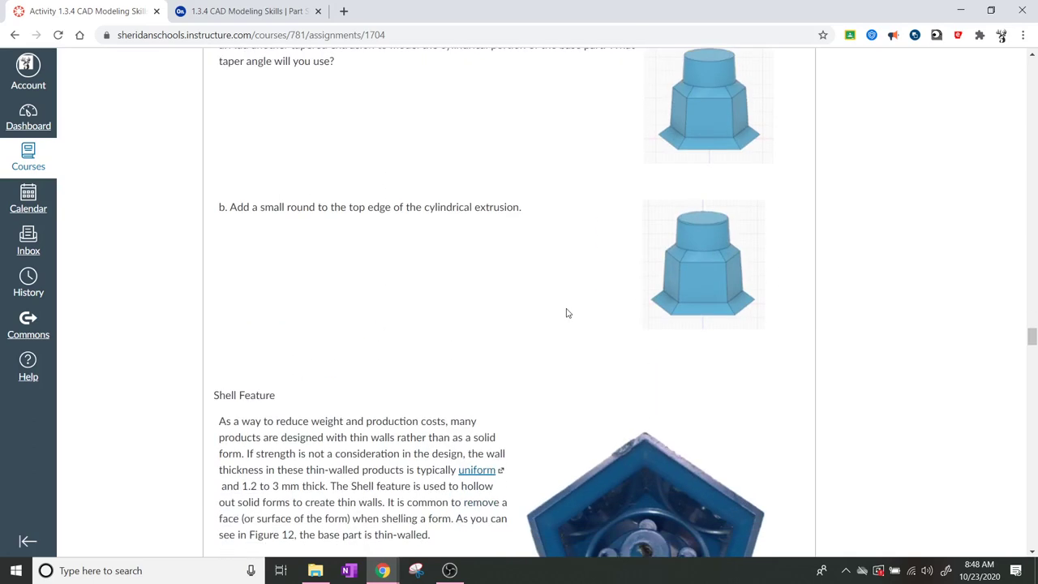
scroll(531, 274, up, 2)
Switch back to Onshape and extrude the loft's circular top face upward 1 in without draft, adding it to the part.
click(247, 11)
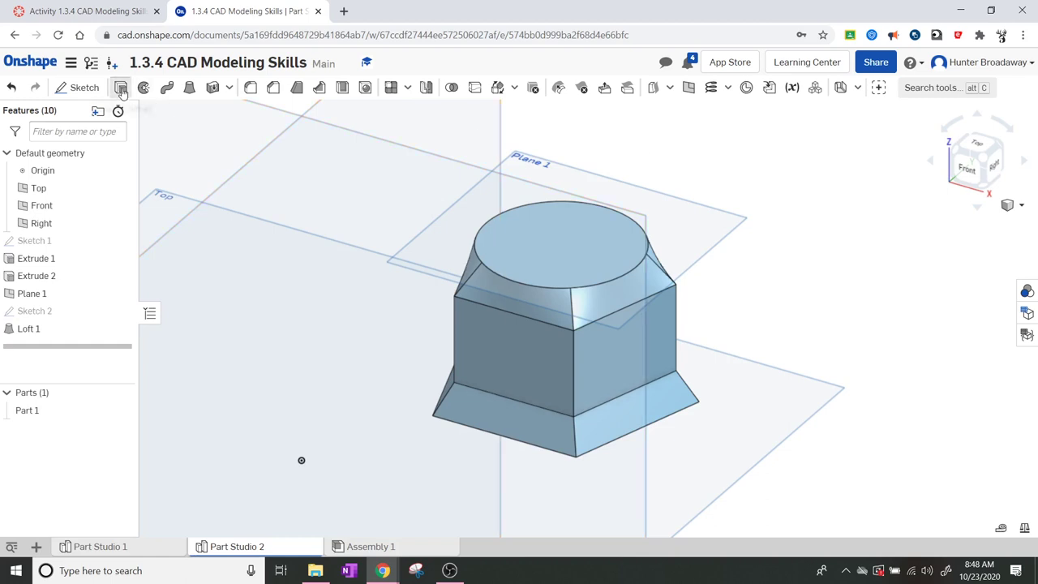
click(555, 254)
key(shift+e)
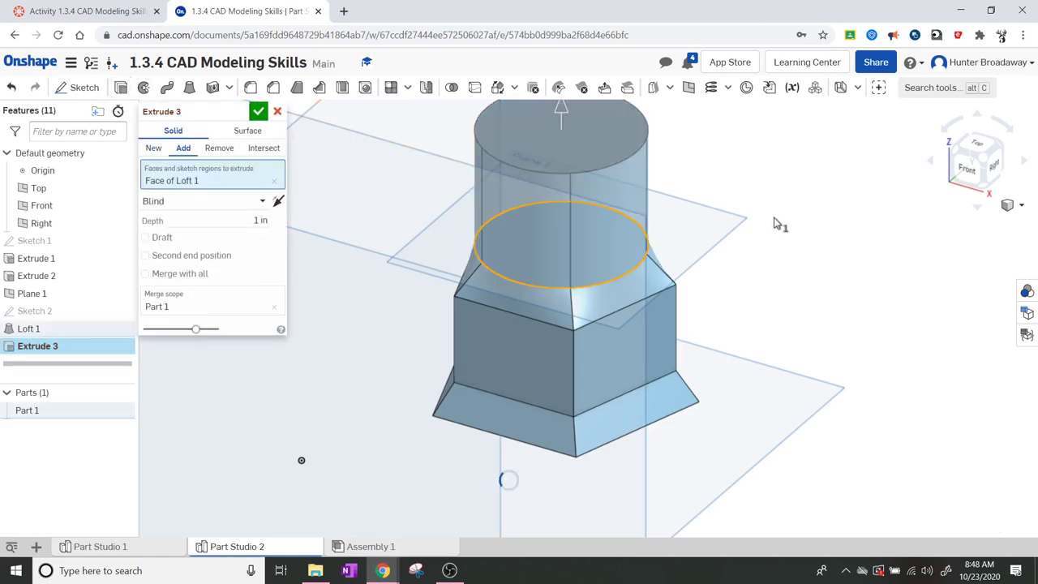
middle_drag(775, 216, 774, 280)
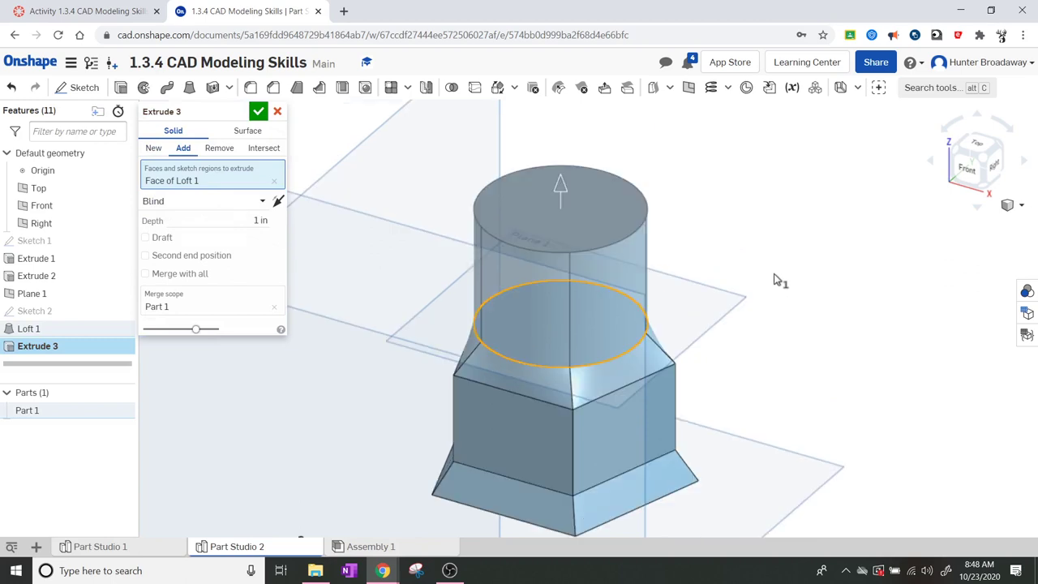
click(256, 113)
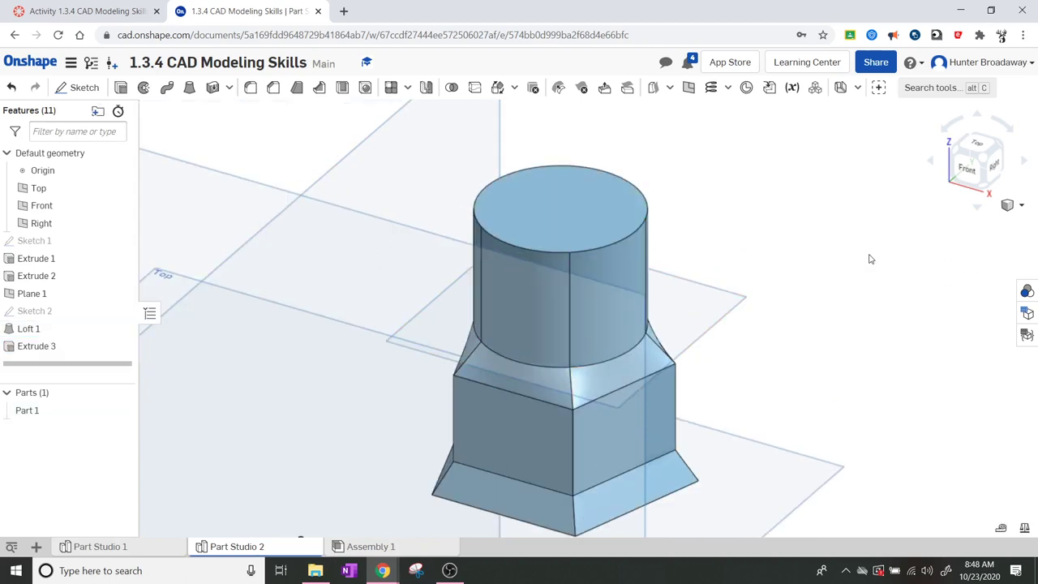
Examine the part from above and from its underside, and read the Shell Feature section on the Canvas assignment page.
right_drag(755, 250, 734, 323)
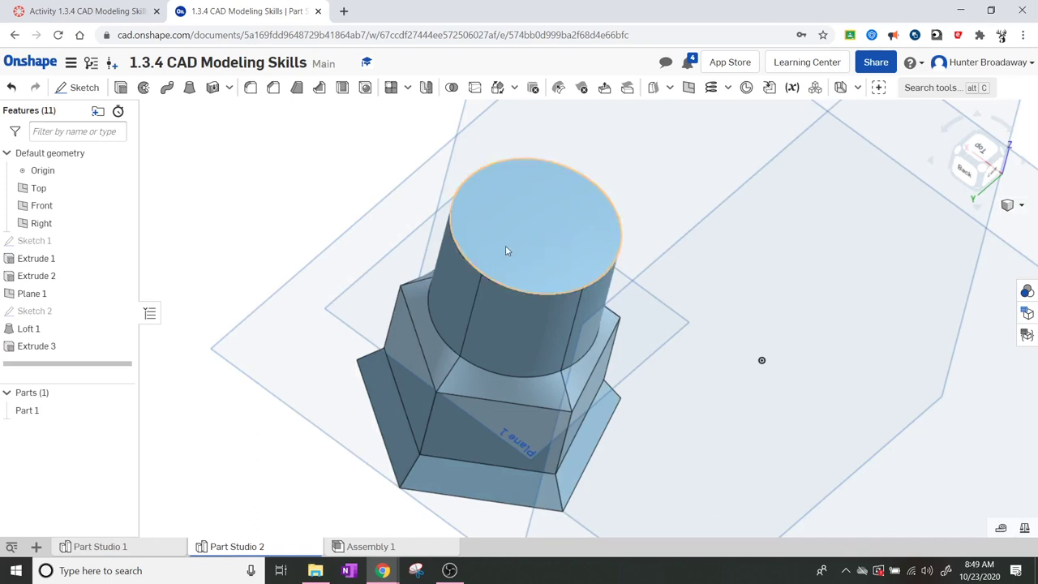
click(979, 196)
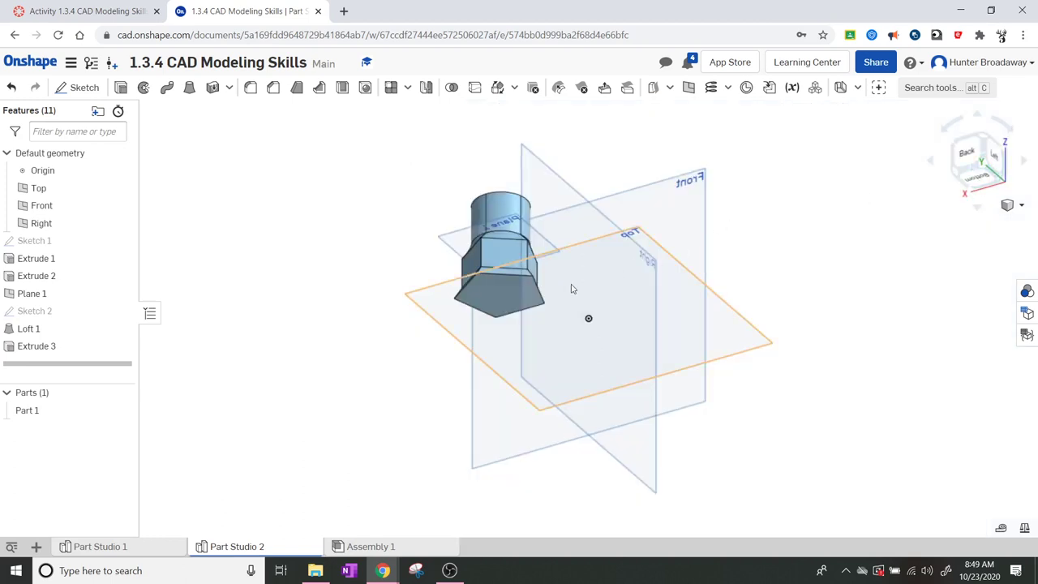
scroll(570, 289, up, 3)
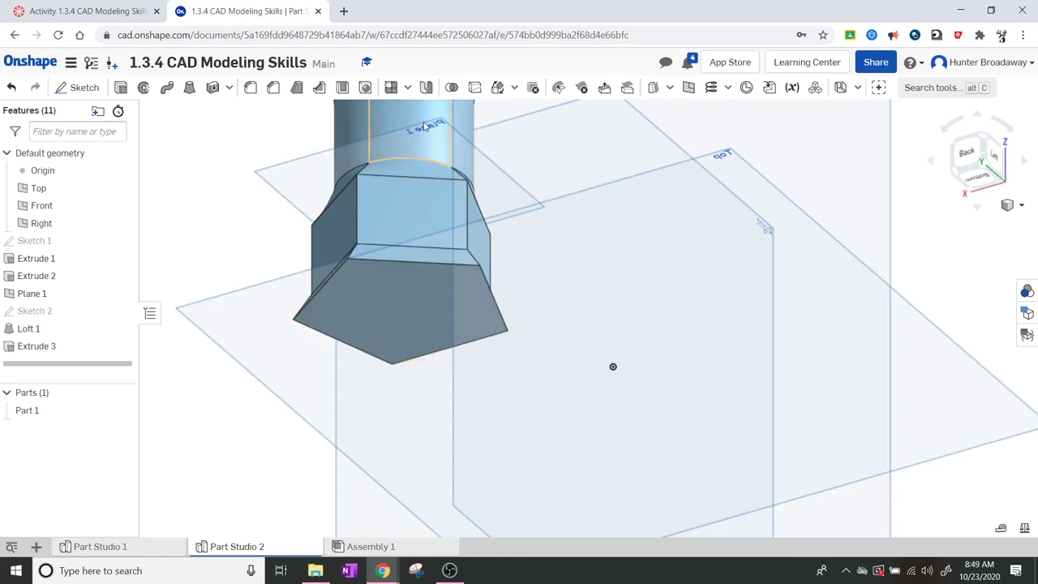
click(67, 11)
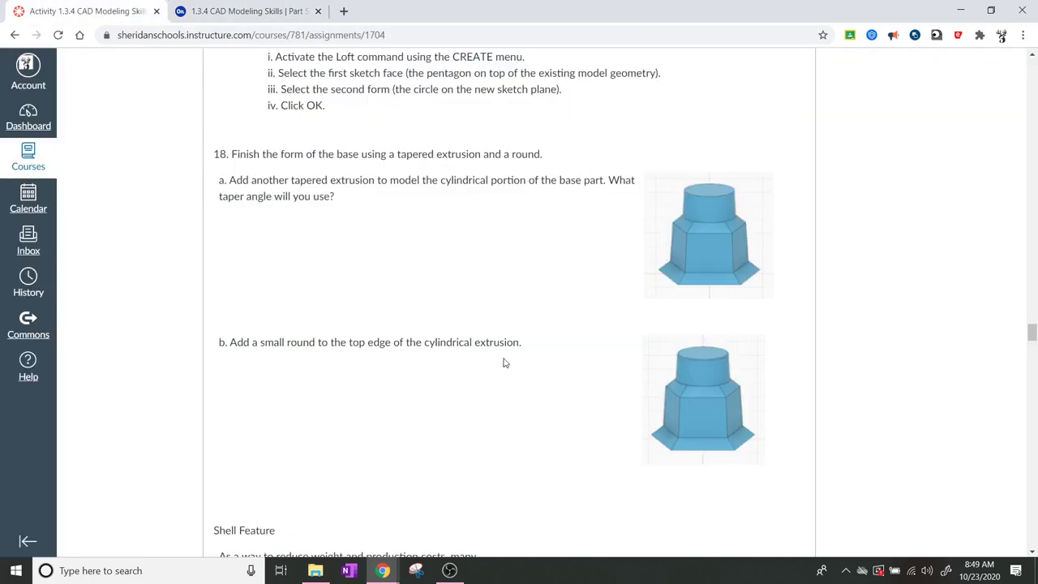
scroll(503, 362, down, 4)
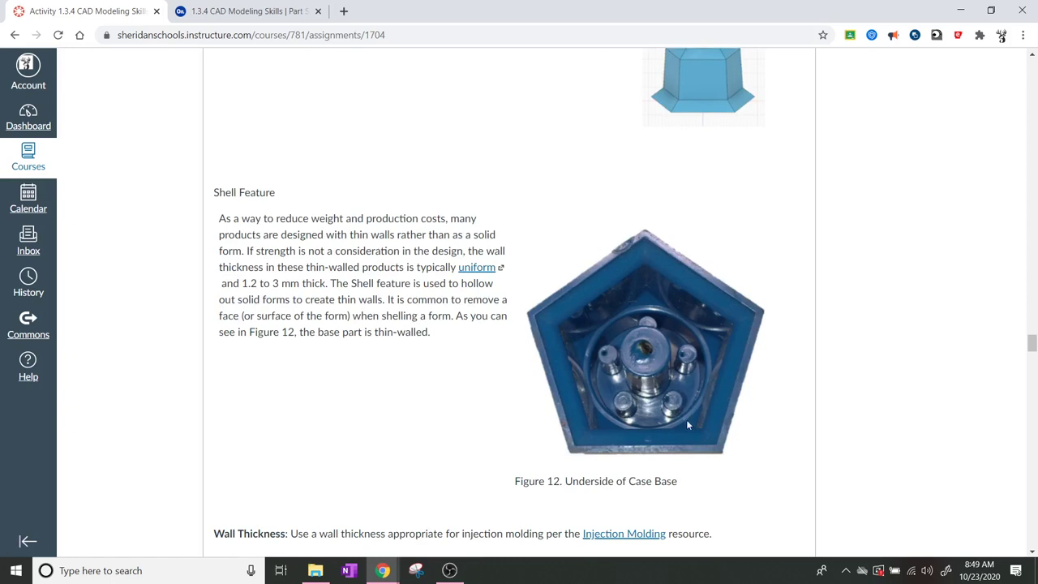